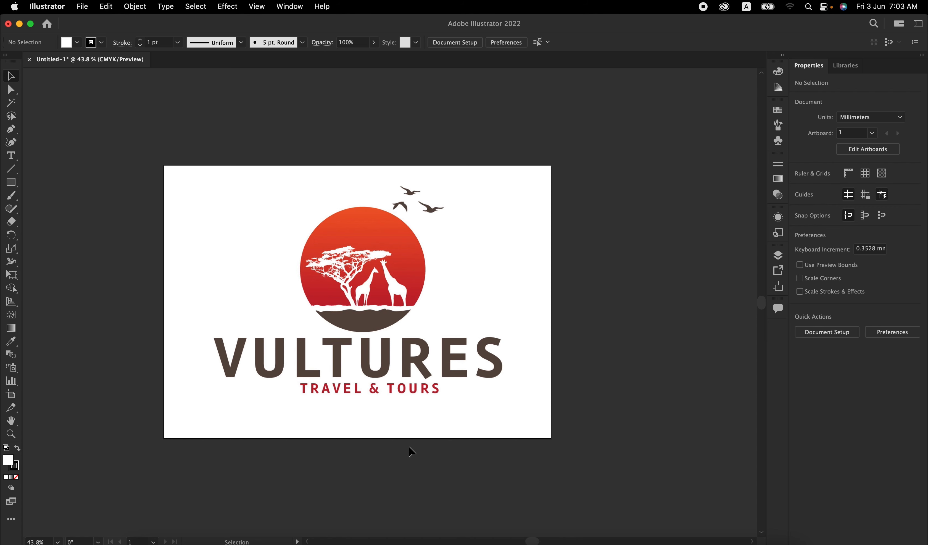
Step: Select the linked logo image and examine its tree and giraffe edges up close
{"action": "left_click", "coordinate": [384, 274]}
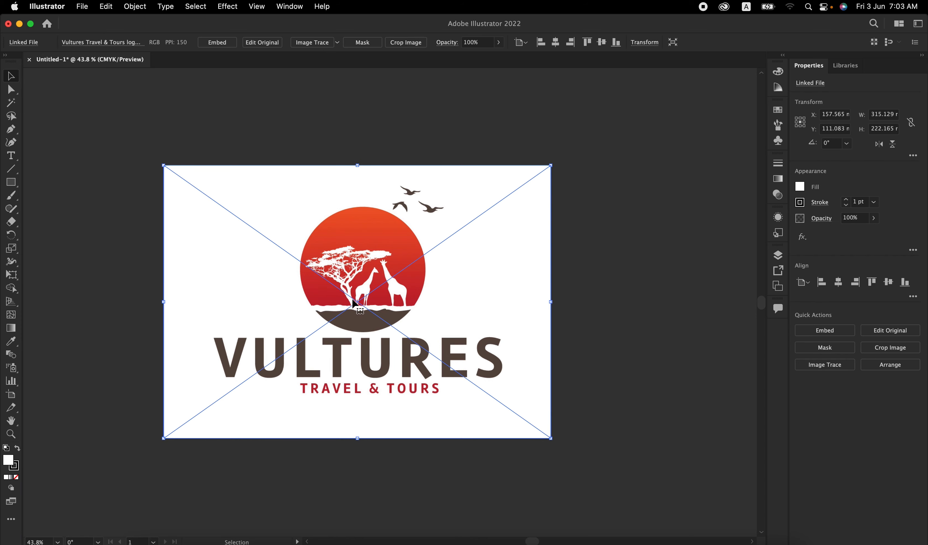
{"action": "scroll", "coordinate": [389, 262], "scroll_direction": "up", "scroll_amount": 5}
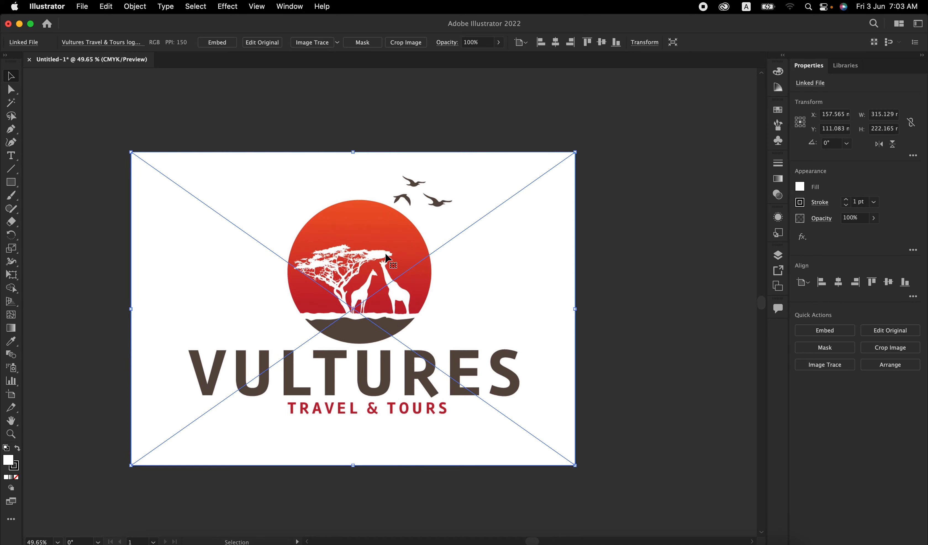
{"action": "scroll", "coordinate": [292, 303], "scroll_direction": "up", "scroll_amount": 8}
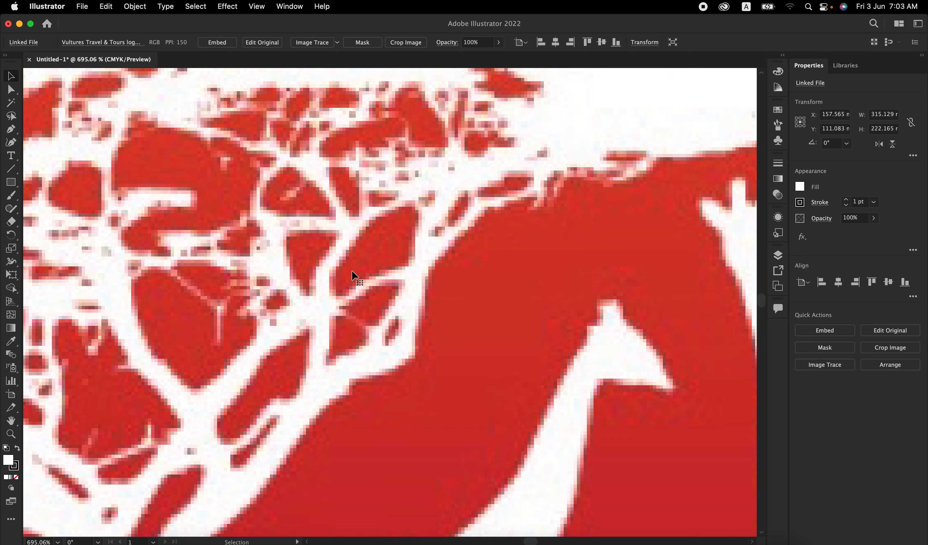
{"action": "scroll", "coordinate": [353, 276], "scroll_direction": "down", "scroll_amount": 9}
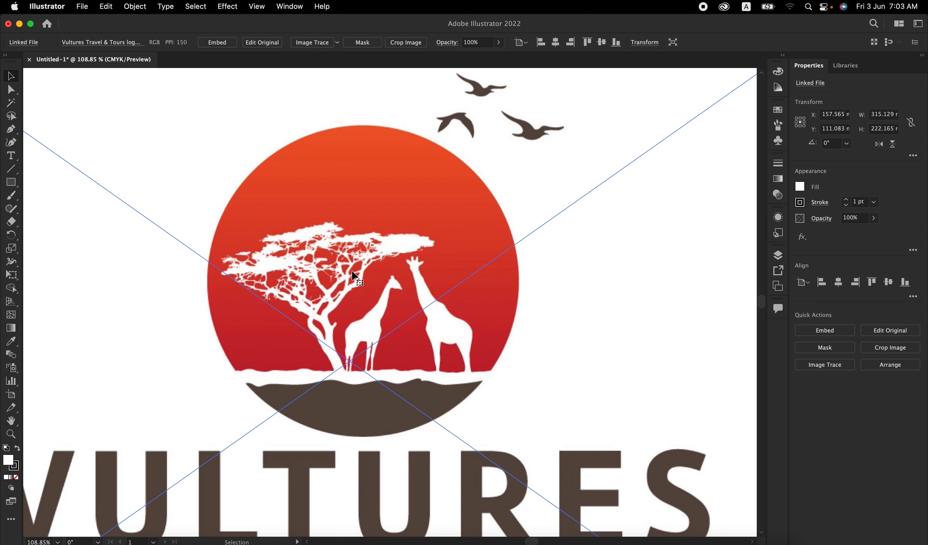
{"action": "scroll", "coordinate": [354, 276], "scroll_direction": "down", "scroll_amount": 3}
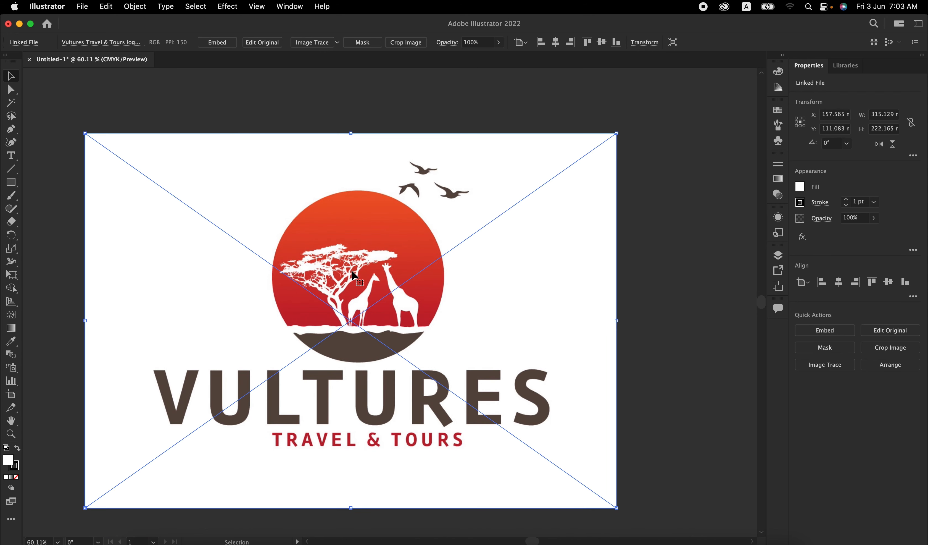
Step: Duplicate the logo artboard with its artwork and place the copy beside the original at an X position of about 556 mm
{"action": "left_click", "coordinate": [11, 397]}
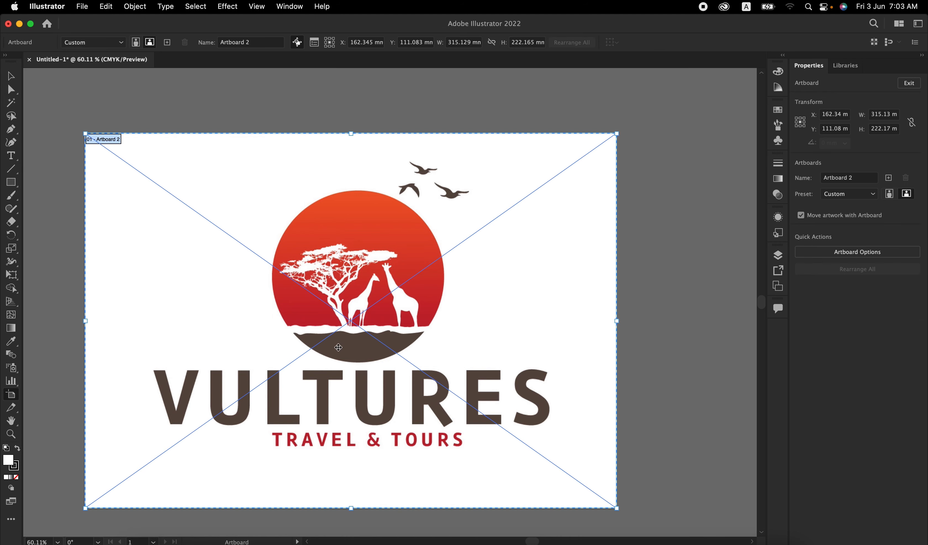
{"action": "scroll", "coordinate": [338, 347], "scroll_direction": "down", "scroll_amount": 3}
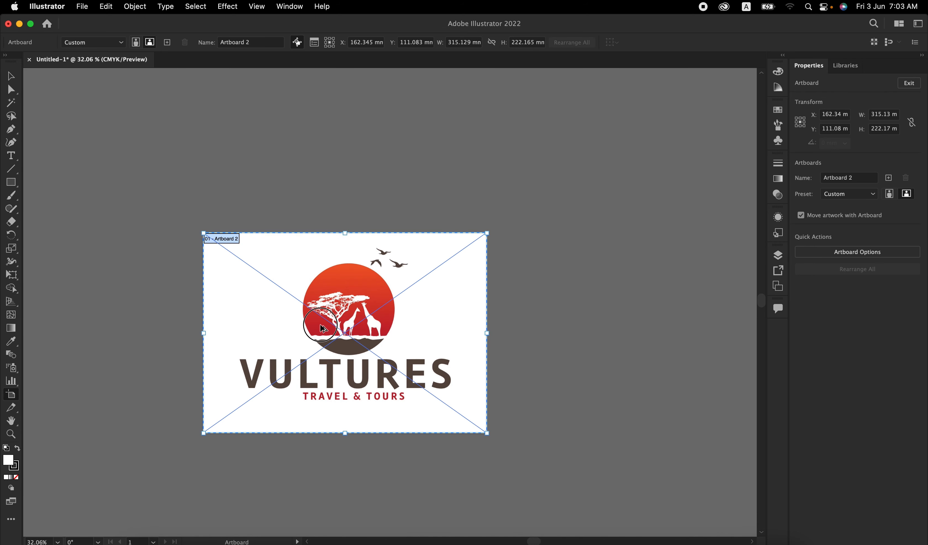
{"action": "left_click_drag", "start_coordinate": [321, 328], "coordinate": [636, 319]}
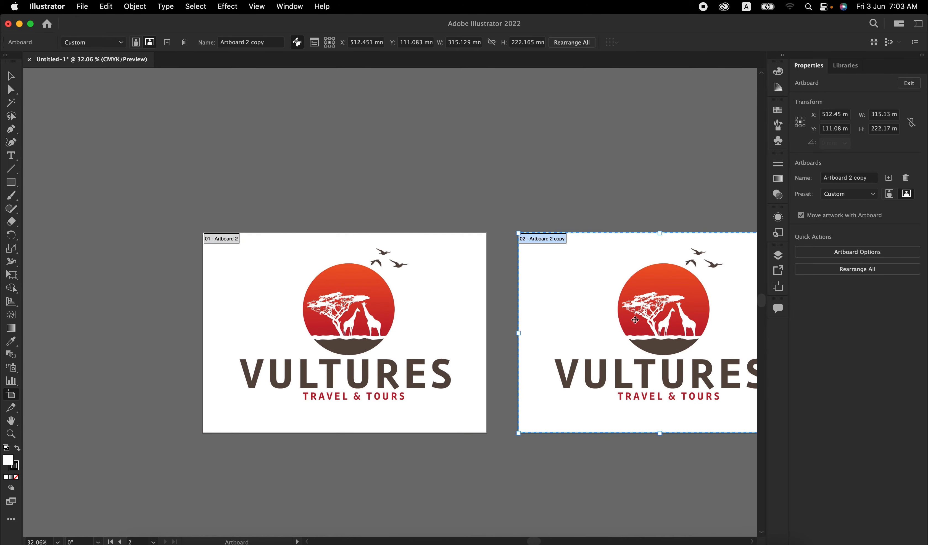
{"action": "scroll", "coordinate": [635, 319], "scroll_direction": "right", "scroll_amount": 5}
{"action": "left_click_drag", "start_coordinate": [421, 337], "coordinate": [460, 333]}
{"action": "scroll", "coordinate": [460, 333], "scroll_direction": "up", "scroll_amount": 3}
{"action": "scroll", "coordinate": [461, 333], "scroll_direction": "right", "scroll_amount": 3}
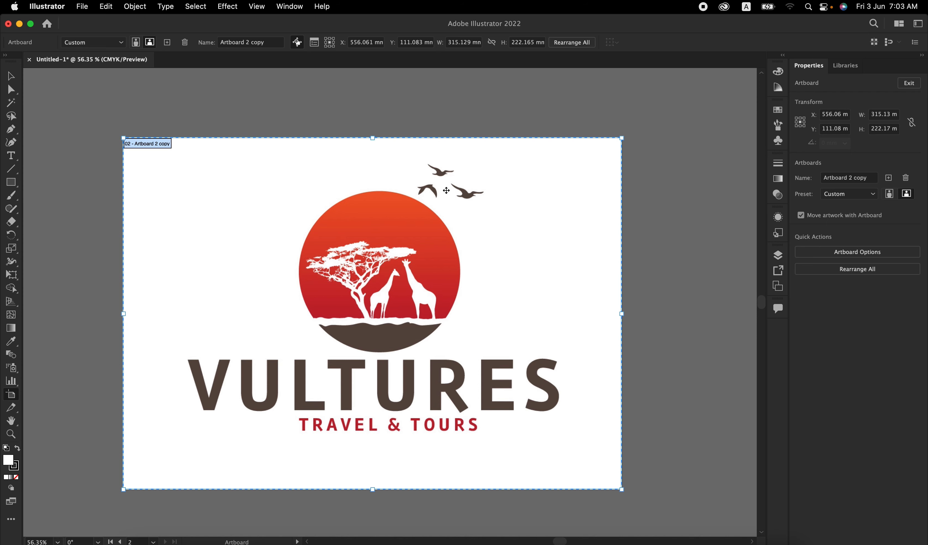
Step: Crop the duplicated logo image to the emblem and birds, about 130 × 128 mm, and turn off the linked-file cropping warning
{"action": "left_click", "coordinate": [11, 76]}
{"action": "left_click", "coordinate": [368, 266]}
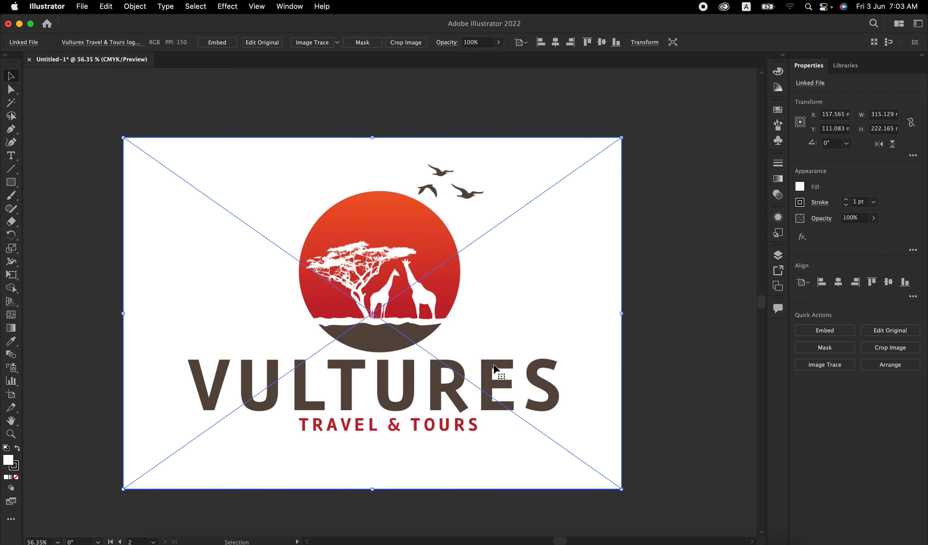
{"action": "left_click", "coordinate": [885, 347]}
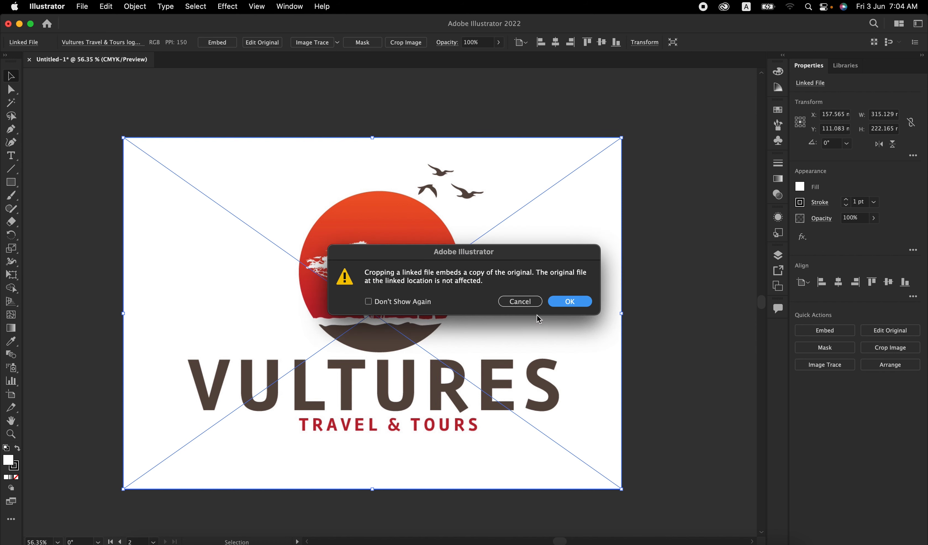
{"action": "left_click", "coordinate": [413, 303]}
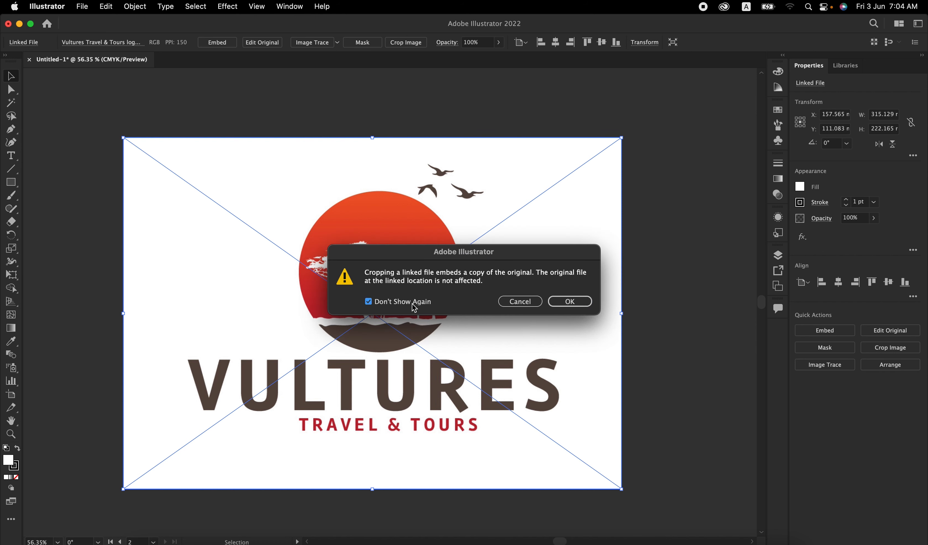
{"action": "left_click", "coordinate": [572, 301]}
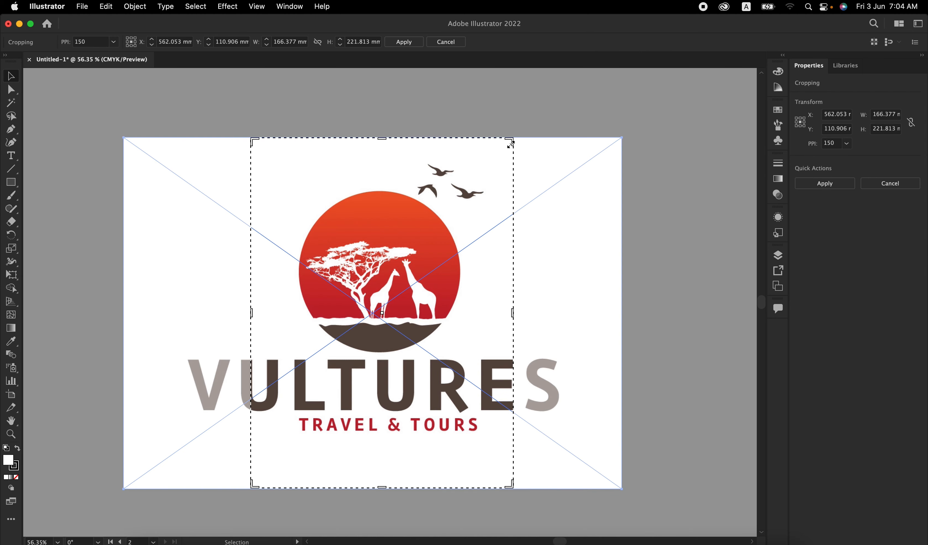
{"action": "left_click_drag", "start_coordinate": [385, 487], "coordinate": [391, 359]}
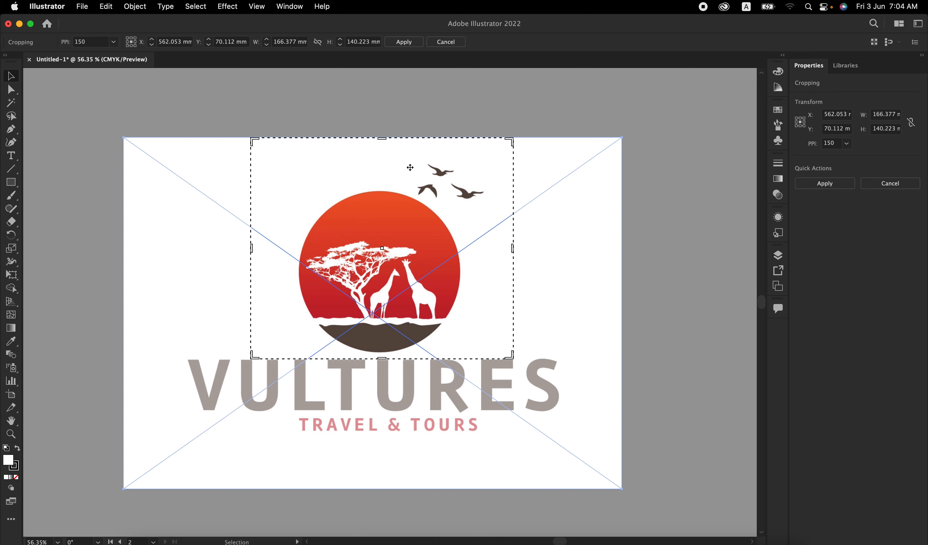
{"action": "left_click_drag", "start_coordinate": [383, 138], "coordinate": [381, 162]}
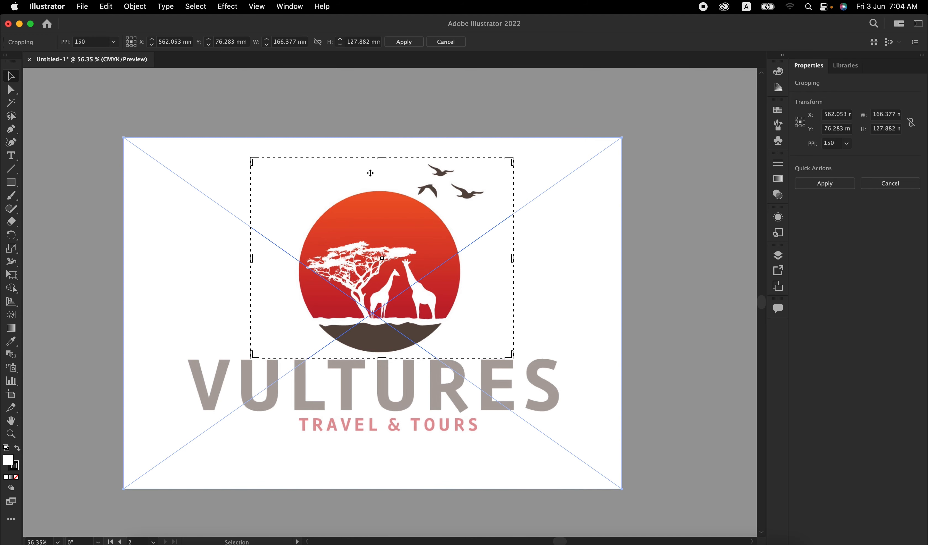
{"action": "left_click_drag", "start_coordinate": [252, 259], "coordinate": [289, 259]}
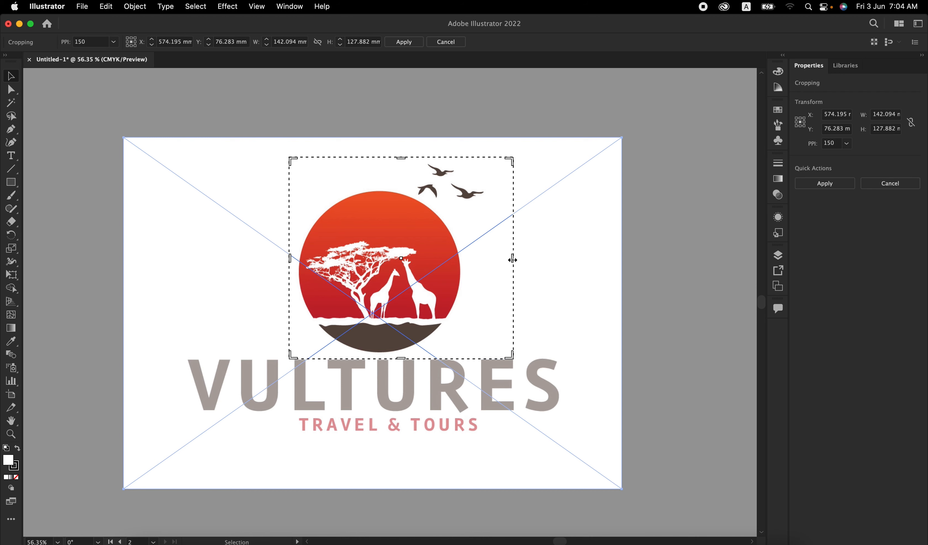
{"action": "left_click_drag", "start_coordinate": [512, 258], "coordinate": [494, 259]}
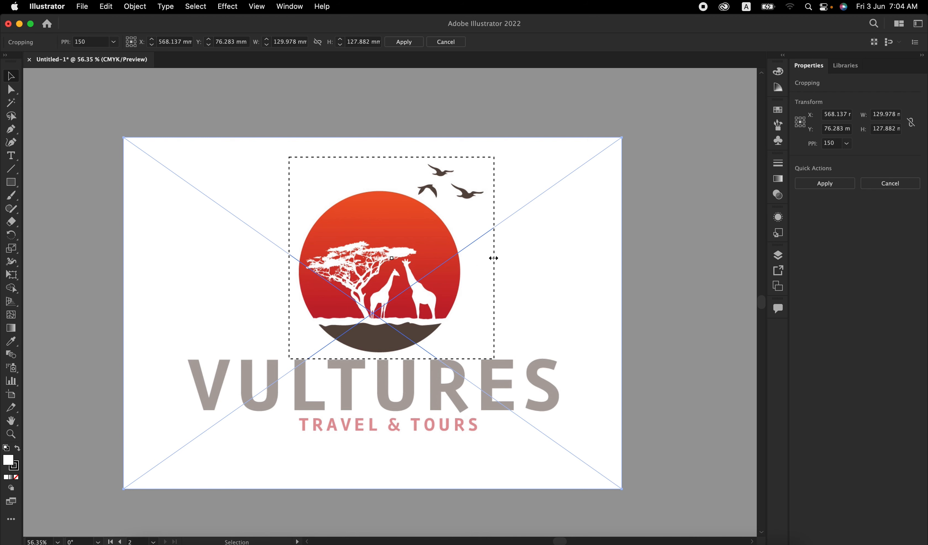
{"action": "left_click", "coordinate": [824, 183]}
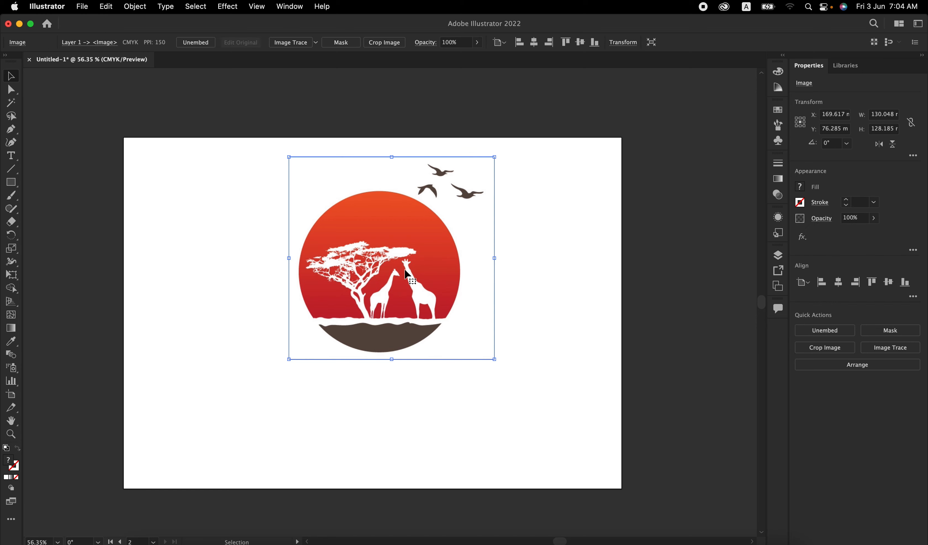
{"action": "left_click", "coordinate": [184, 188]}
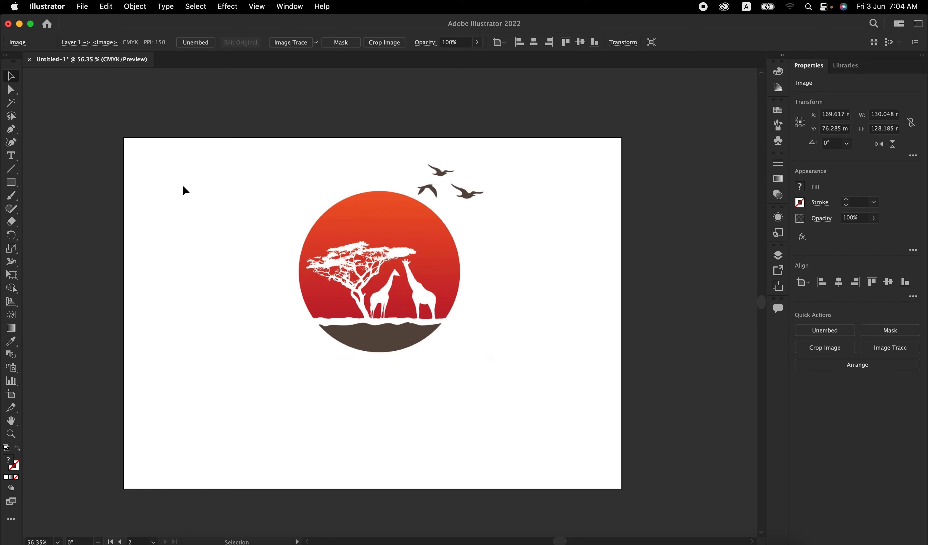
Step: Move the cropped emblem image off the second artboard onto the empty canvas beside it
{"action": "left_click", "coordinate": [411, 288]}
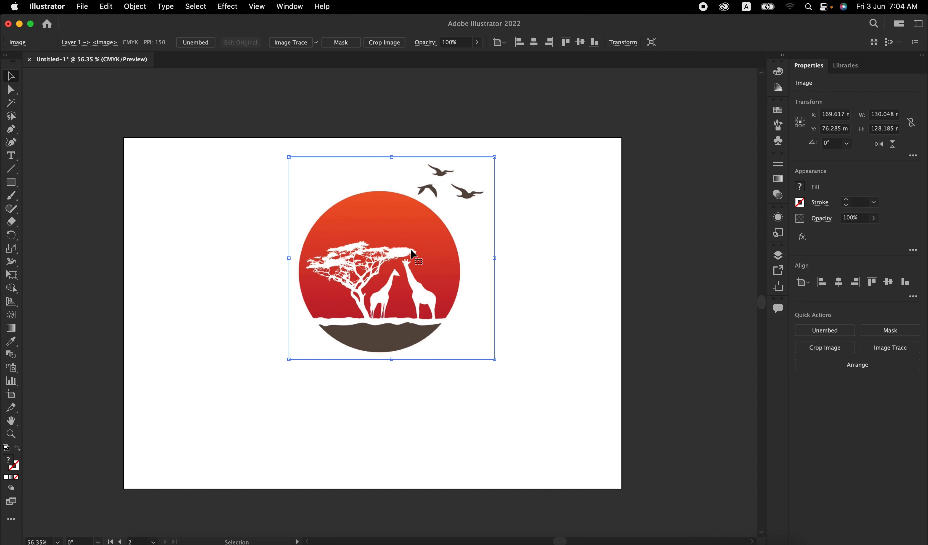
{"action": "scroll", "coordinate": [411, 250], "scroll_direction": "right", "scroll_amount": 4}
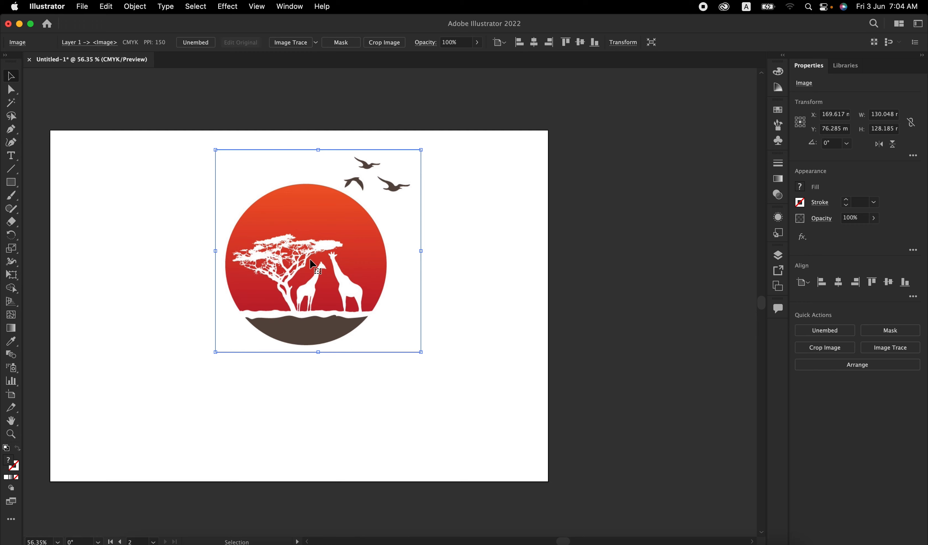
{"action": "scroll", "coordinate": [313, 263], "scroll_direction": "right", "scroll_amount": 5}
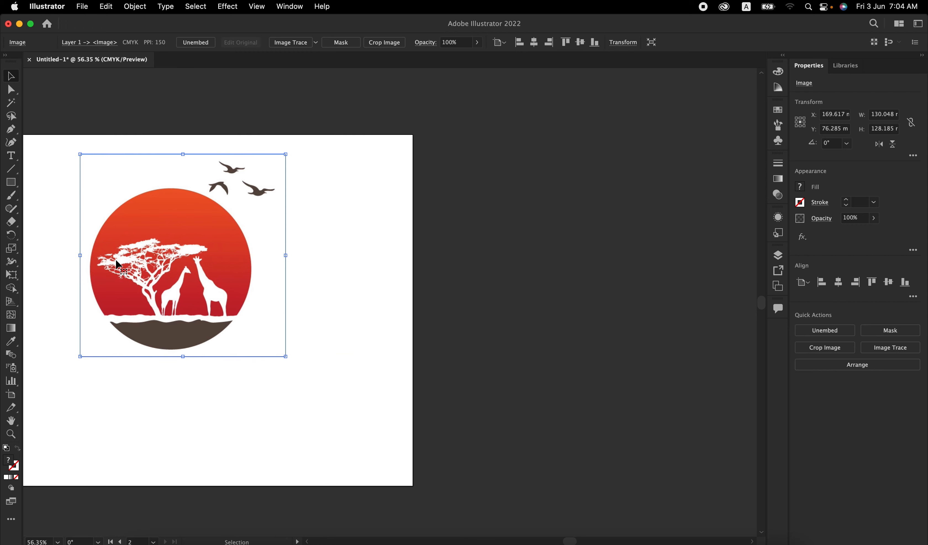
{"action": "left_click_drag", "start_coordinate": [114, 261], "coordinate": [473, 242]}
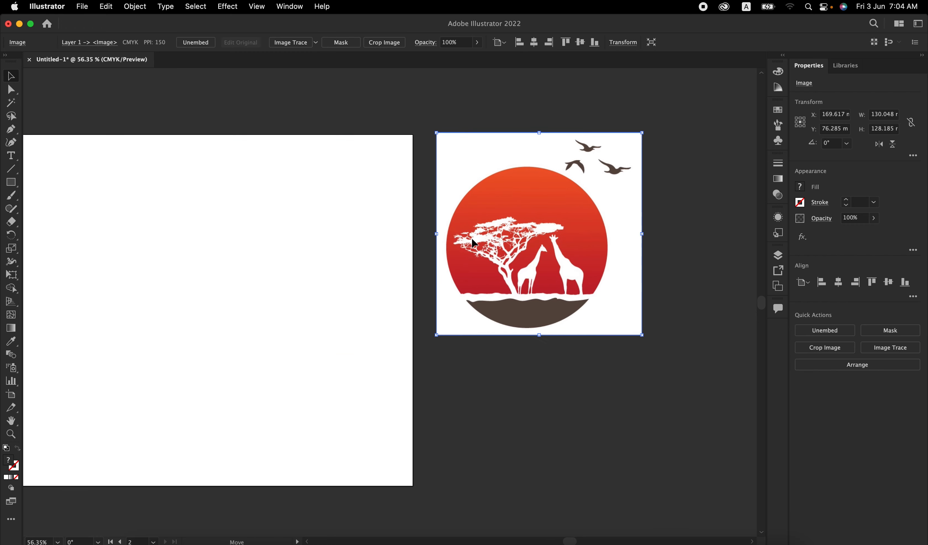
{"action": "scroll", "coordinate": [474, 243], "scroll_direction": "right", "scroll_amount": 5}
Step: Image-trace the cropped emblem with the Silhouettes preset
{"action": "scroll", "coordinate": [472, 243], "scroll_direction": "up", "scroll_amount": 5}
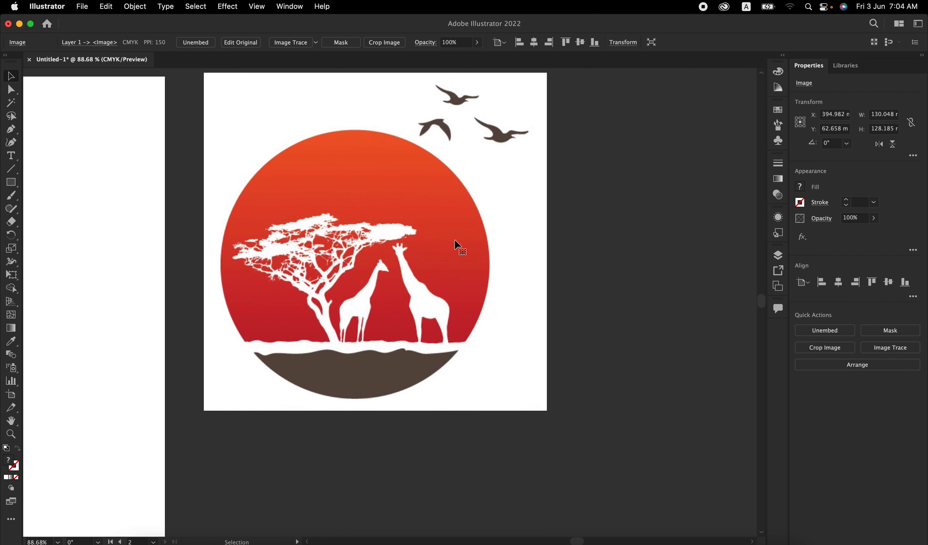
{"action": "scroll", "coordinate": [454, 240], "scroll_direction": "up", "scroll_amount": 1}
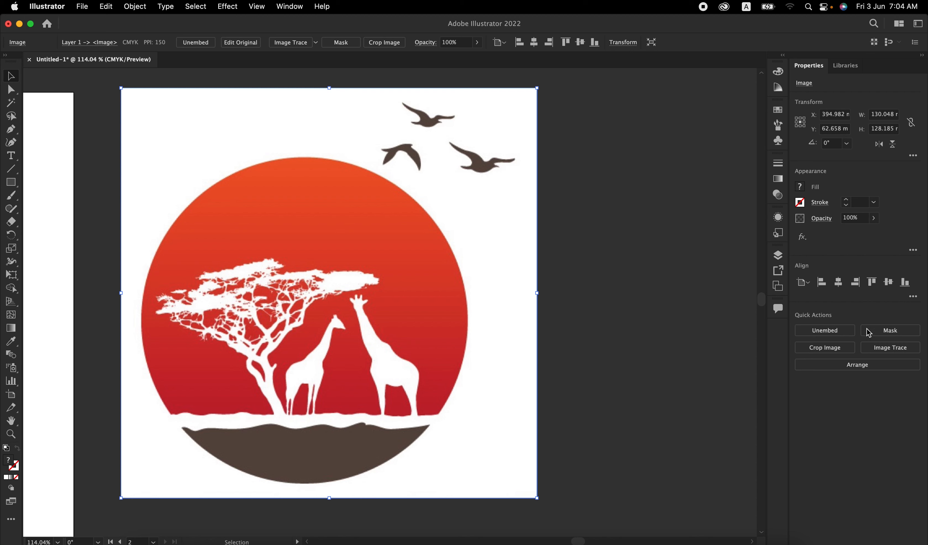
{"action": "left_click", "coordinate": [891, 347]}
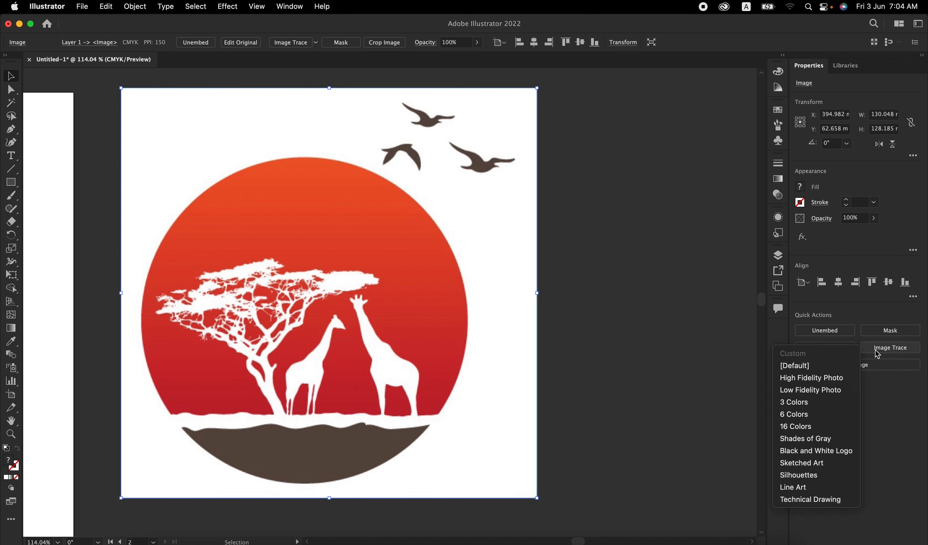
{"action": "left_click", "coordinate": [803, 475]}
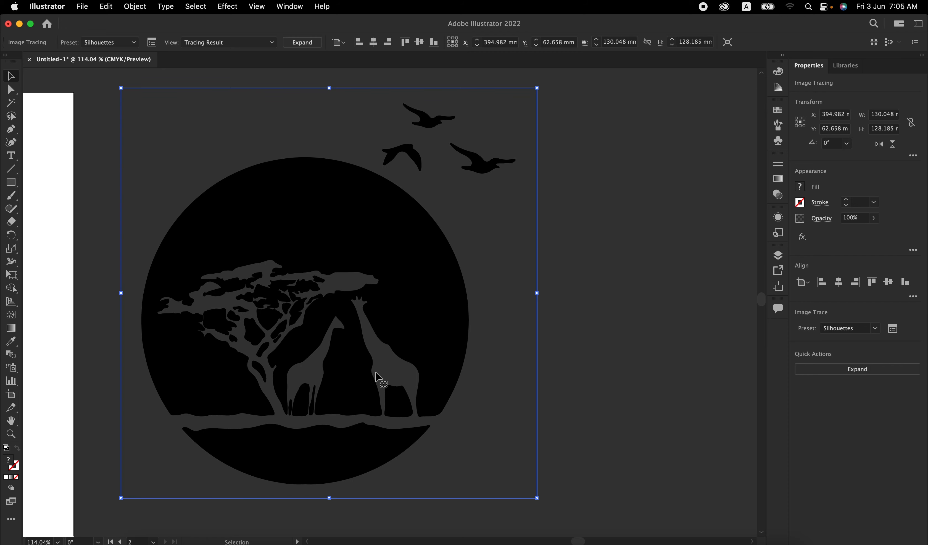
Step: Move the original linked logo image directly beneath the traced emblem for comparison
{"action": "scroll", "coordinate": [395, 368], "scroll_direction": "down", "scroll_amount": 10}
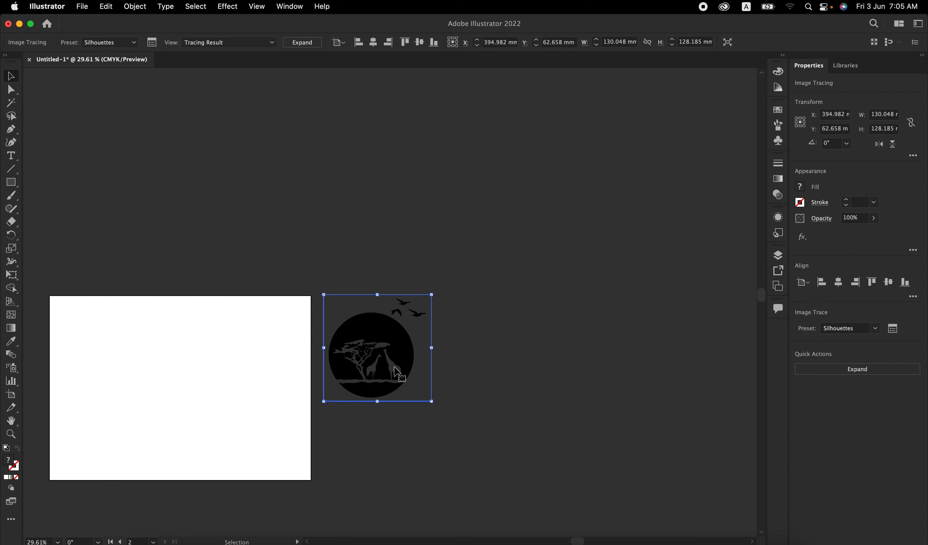
{"action": "left_click", "coordinate": [104, 372]}
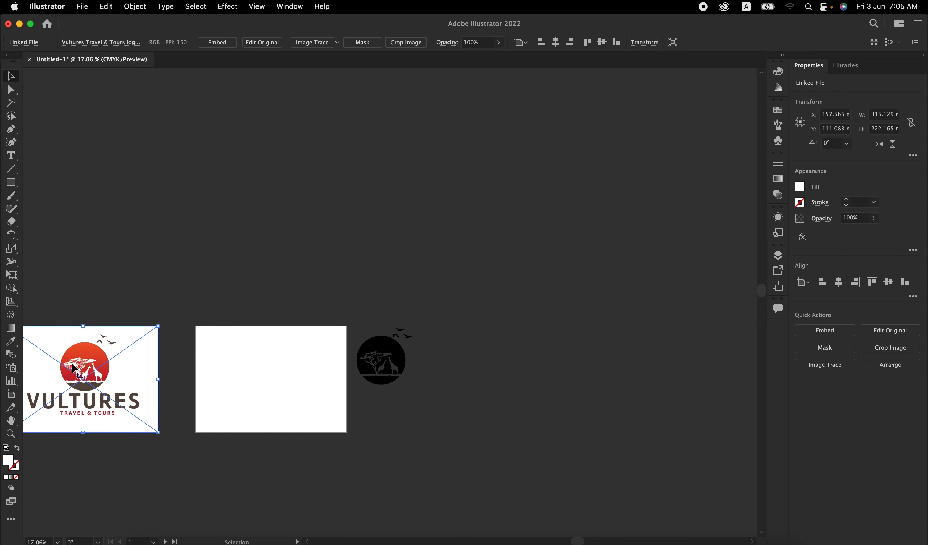
{"action": "left_click_drag", "start_coordinate": [74, 368], "coordinate": [373, 431]}
{"action": "scroll", "coordinate": [373, 431], "scroll_direction": "up", "scroll_amount": 9}
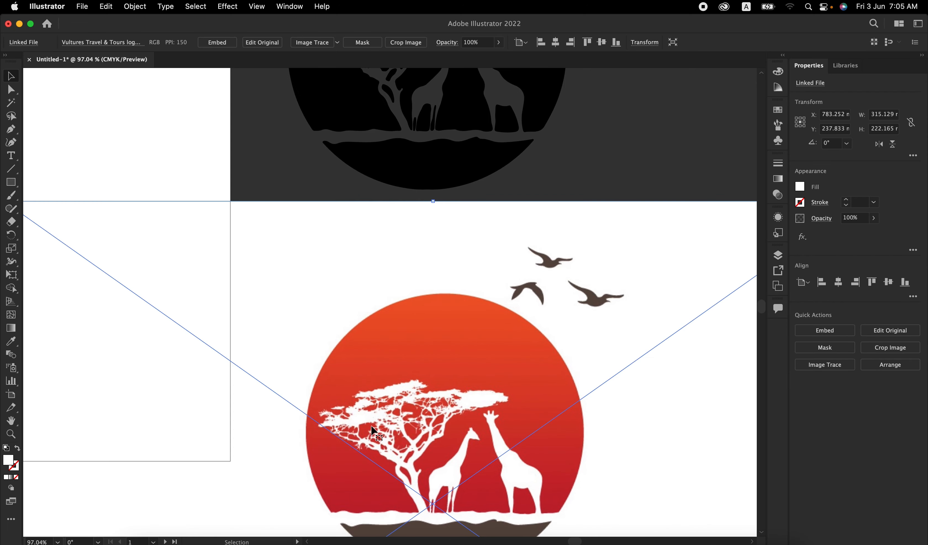
{"action": "scroll", "coordinate": [374, 431], "scroll_direction": "down", "scroll_amount": 1}
{"action": "scroll", "coordinate": [374, 431], "scroll_direction": "down", "scroll_amount": 2}
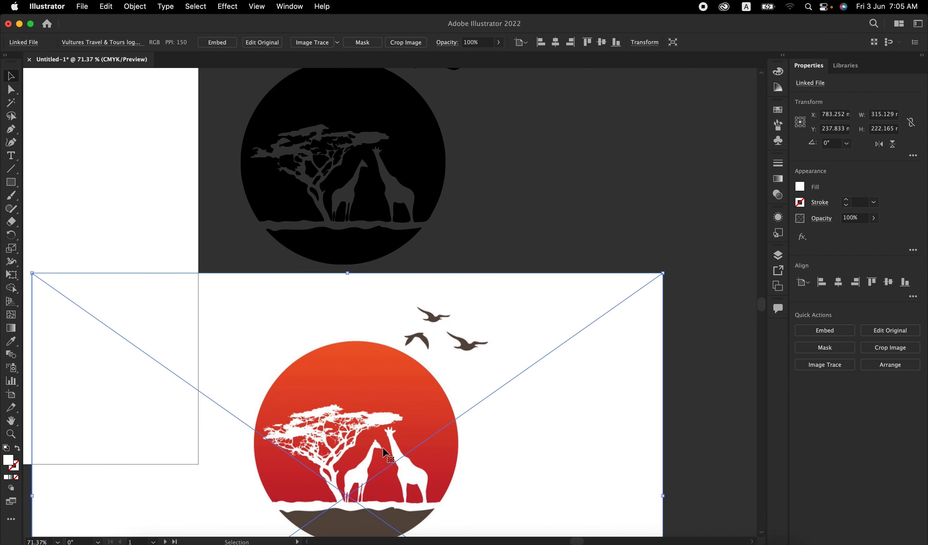
{"action": "scroll", "coordinate": [385, 452], "scroll_direction": "right", "scroll_amount": 2}
{"action": "scroll", "coordinate": [385, 452], "scroll_direction": "down", "scroll_amount": 1}
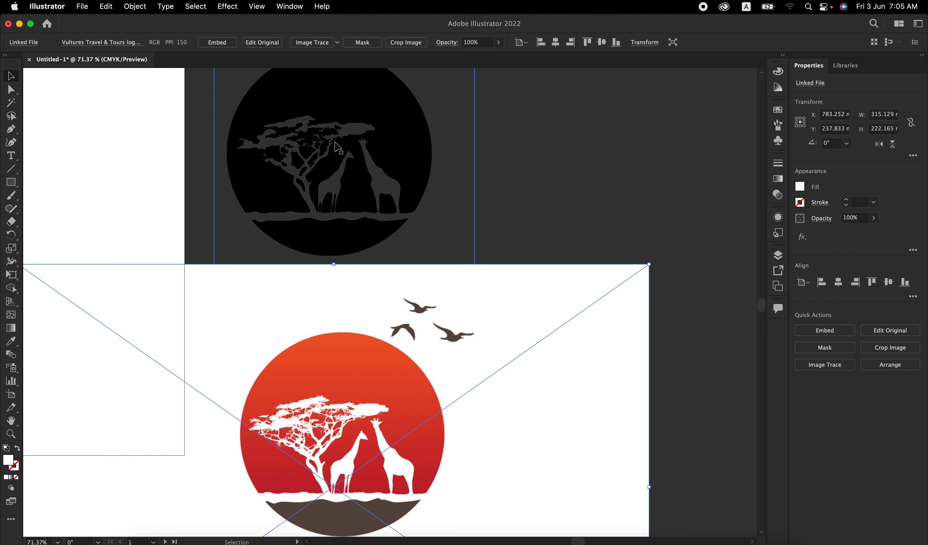
Step: Open the detailed Image Trace settings for the traced emblem, including the advanced options, clear of the artwork
{"action": "scroll", "coordinate": [338, 147], "scroll_direction": "up", "scroll_amount": 5}
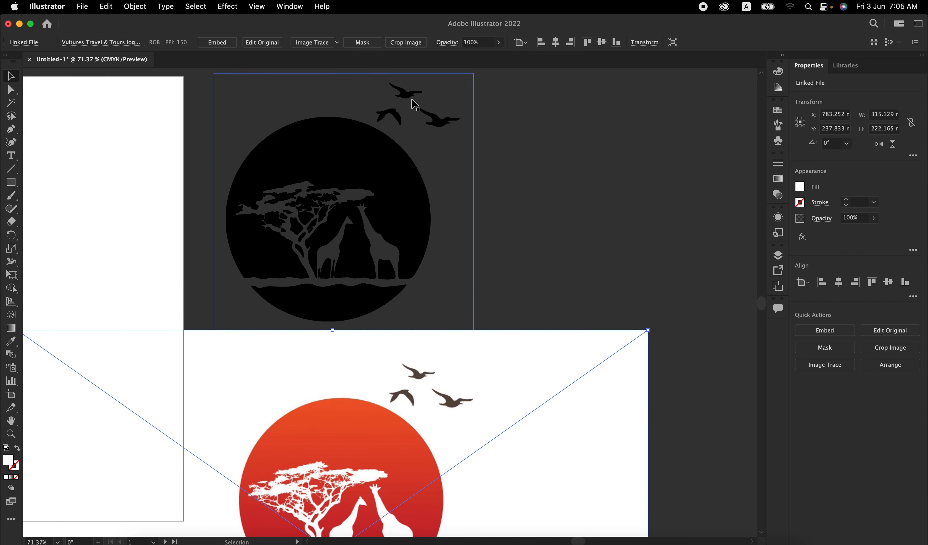
{"action": "scroll", "coordinate": [414, 104], "scroll_direction": "down", "scroll_amount": 5}
{"action": "left_click", "coordinate": [413, 146]}
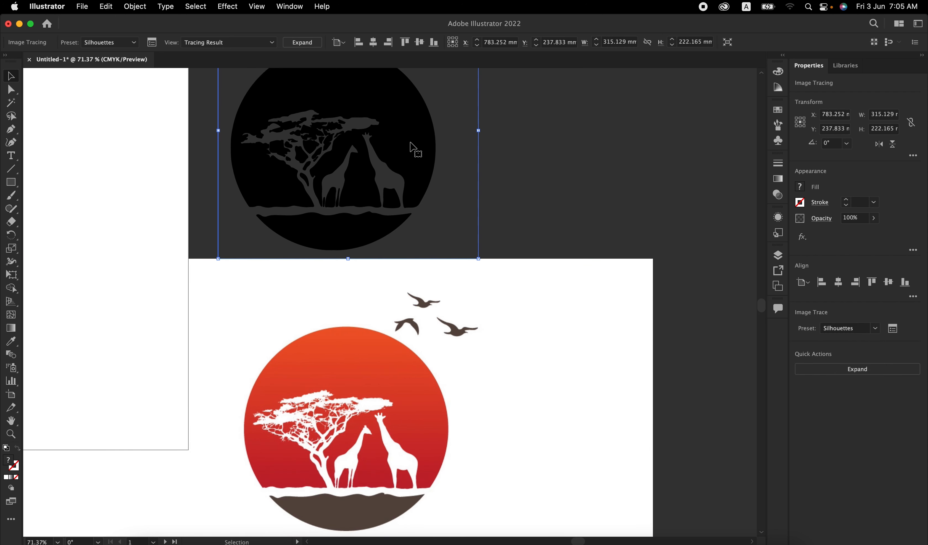
{"action": "left_click", "coordinate": [893, 328]}
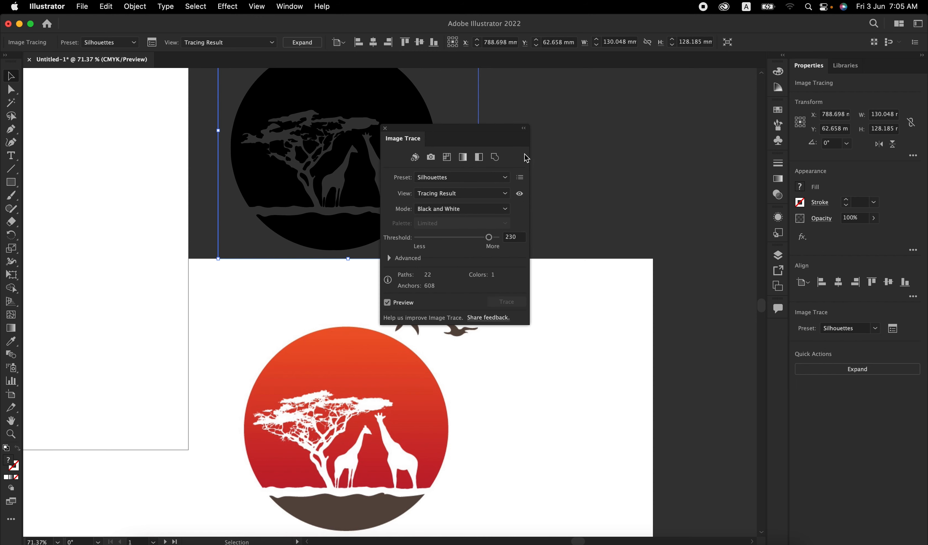
{"action": "mouse_move", "coordinate": [460, 129]}
{"action": "left_mouse_down"}
{"action": "mouse_move", "coordinate": [644, 119]}
{"action": "mouse_move", "coordinate": [647, 97]}
{"action": "left_mouse_up"}
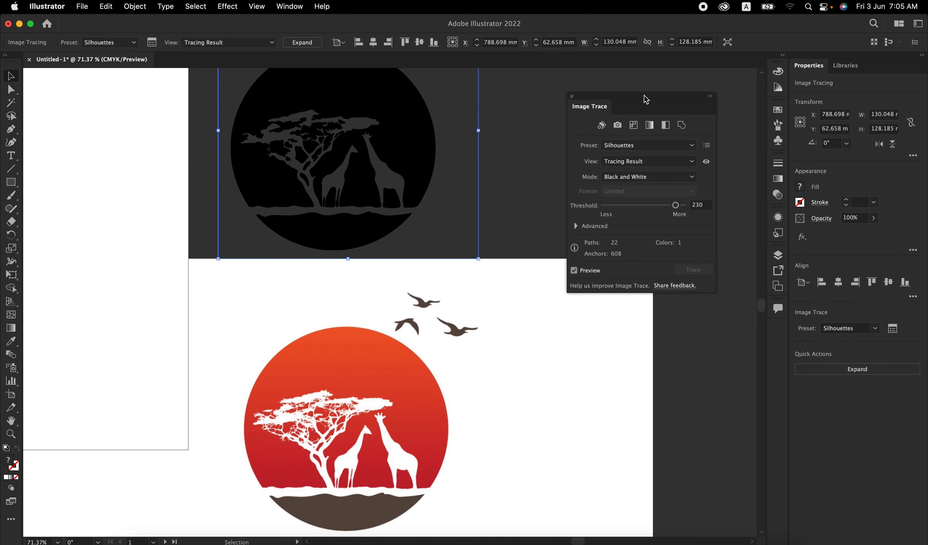
{"action": "left_click", "coordinate": [584, 226]}
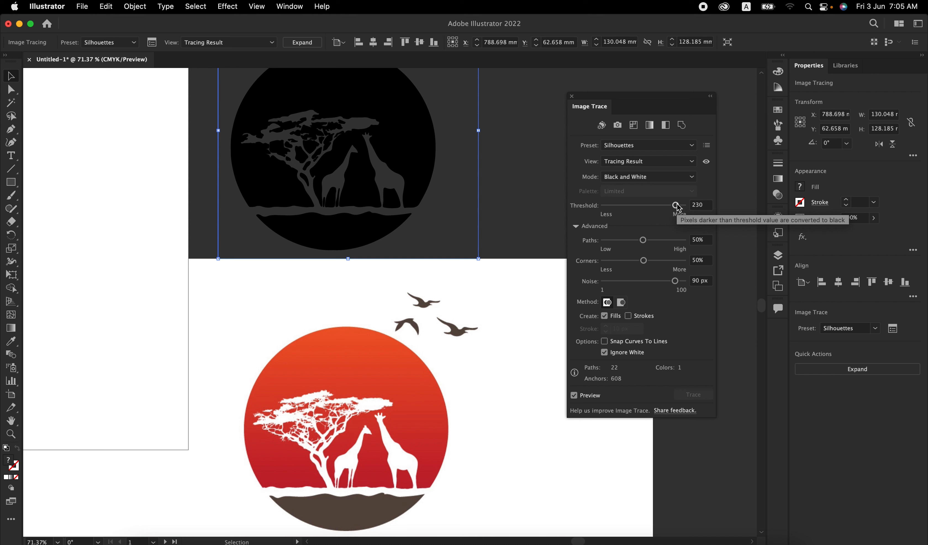
Step: Set the emblem tracing's threshold to 180
{"action": "left_click_drag", "start_coordinate": [678, 207], "coordinate": [625, 211]}
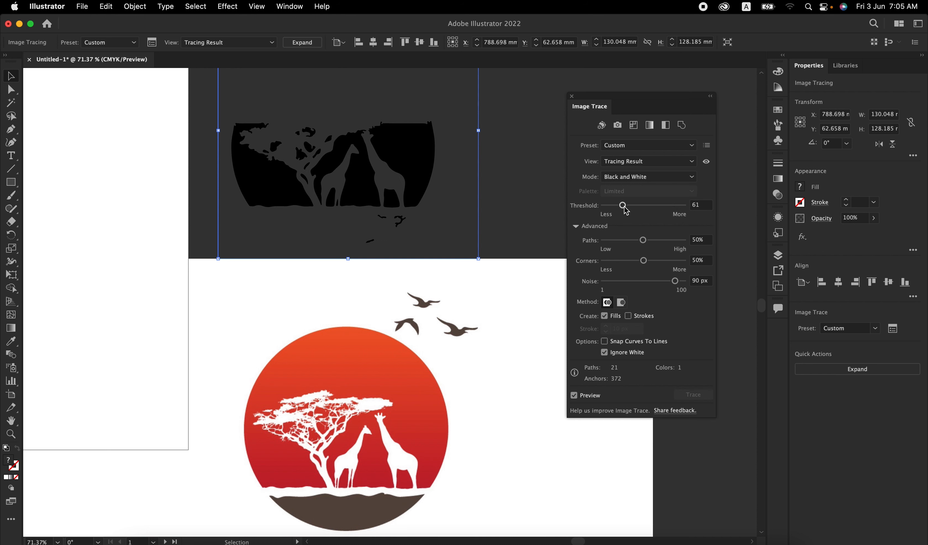
{"action": "left_click_drag", "start_coordinate": [623, 208], "coordinate": [646, 207]}
{"action": "scroll", "coordinate": [488, 208], "scroll_direction": "up", "scroll_amount": 5}
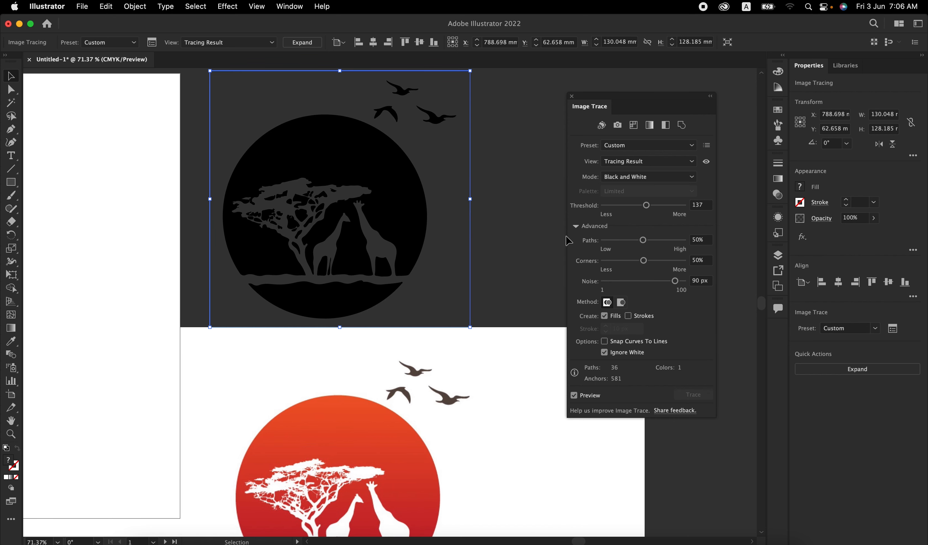
{"action": "left_click", "coordinate": [660, 206]}
{"action": "scroll", "coordinate": [481, 325], "scroll_direction": "down", "scroll_amount": 2}
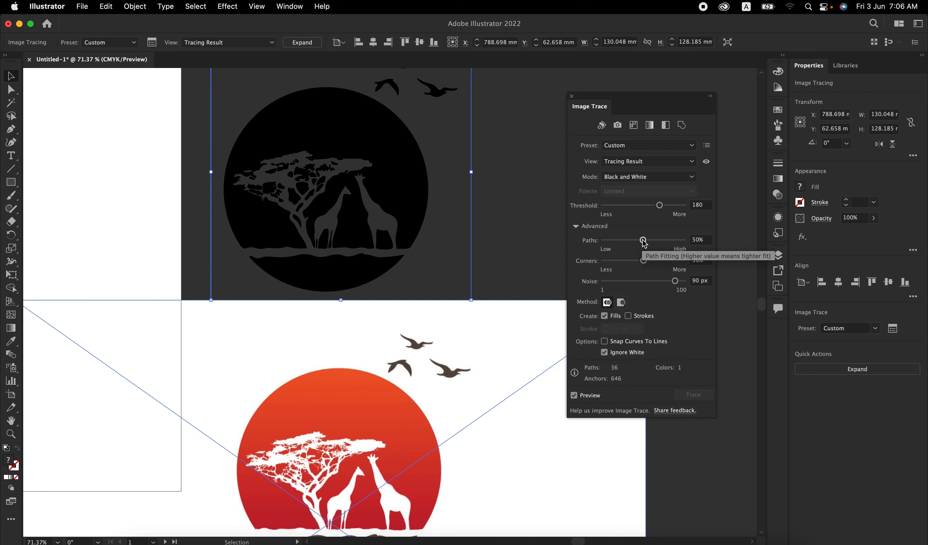
Step: Set the tracing's path fitting to 92% and close the trace settings
{"action": "left_click_drag", "start_coordinate": [643, 240], "coordinate": [668, 243]}
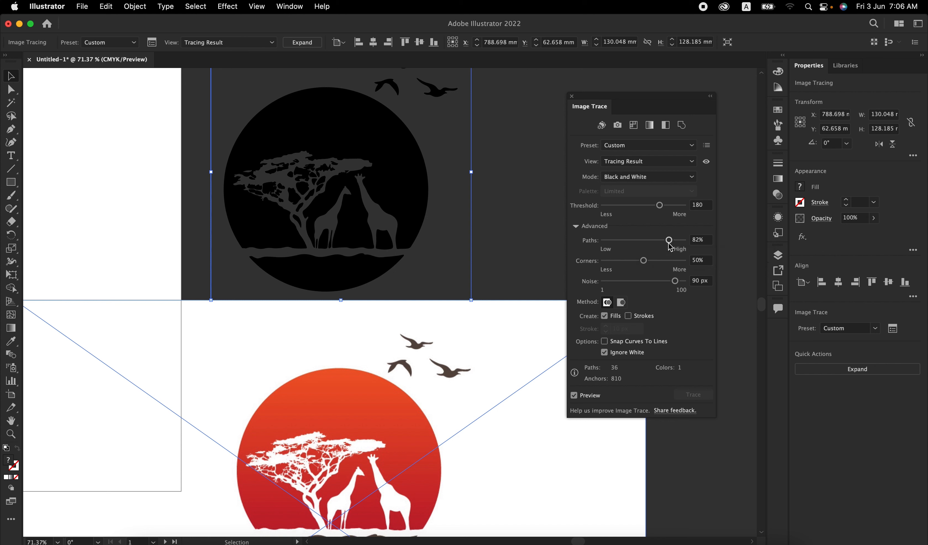
{"action": "left_click_drag", "start_coordinate": [669, 243], "coordinate": [615, 242]}
{"action": "left_click_drag", "start_coordinate": [617, 245], "coordinate": [673, 250]}
{"action": "left_click", "coordinate": [572, 97]}
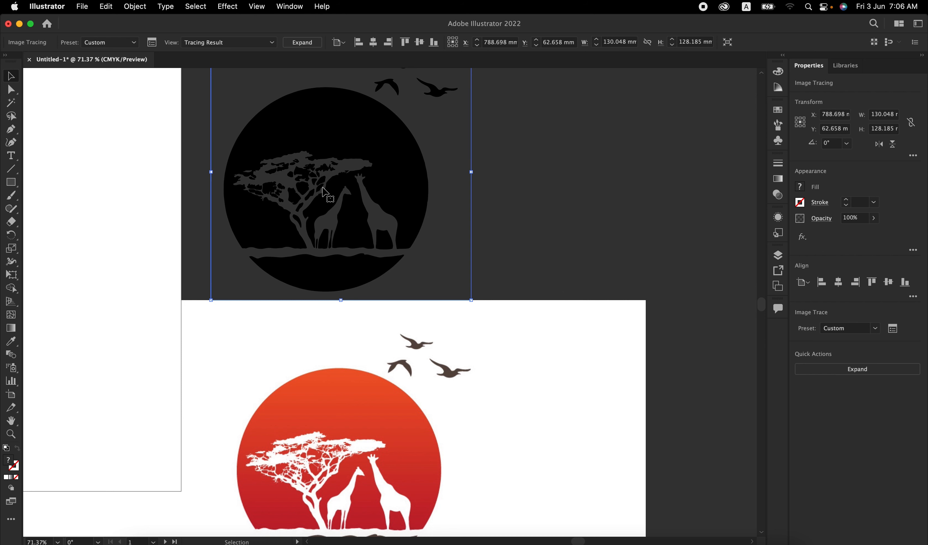
Step: Expand the traced emblem into editable vector paths
{"action": "scroll", "coordinate": [322, 193], "scroll_direction": "up", "scroll_amount": 2}
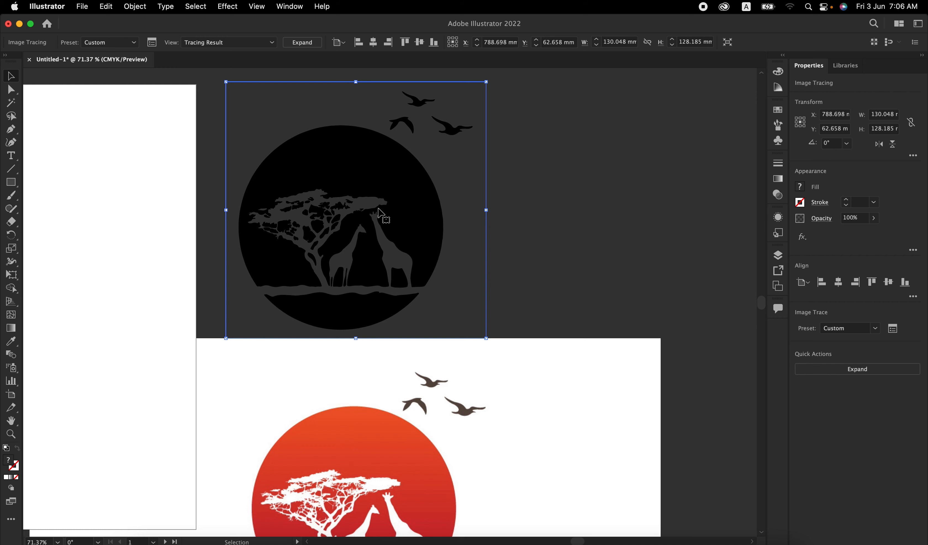
{"action": "left_click", "coordinate": [859, 373]}
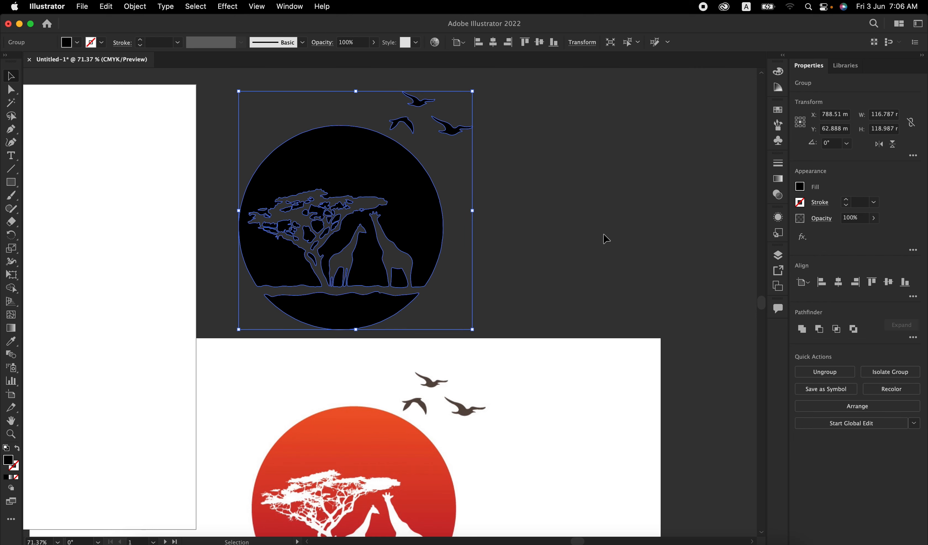
{"action": "scroll", "coordinate": [549, 249], "scroll_direction": "down", "scroll_amount": 3}
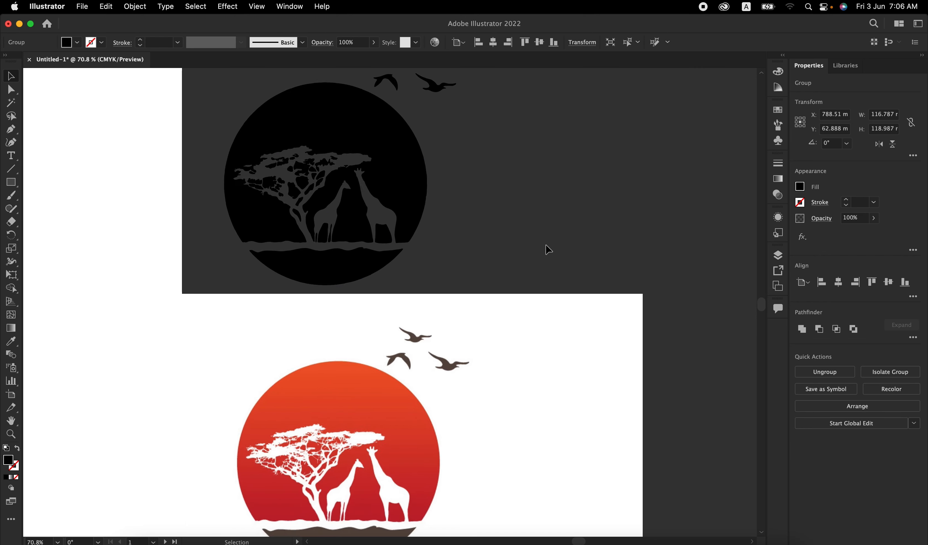
{"action": "scroll", "coordinate": [548, 250], "scroll_direction": "down", "scroll_amount": 3}
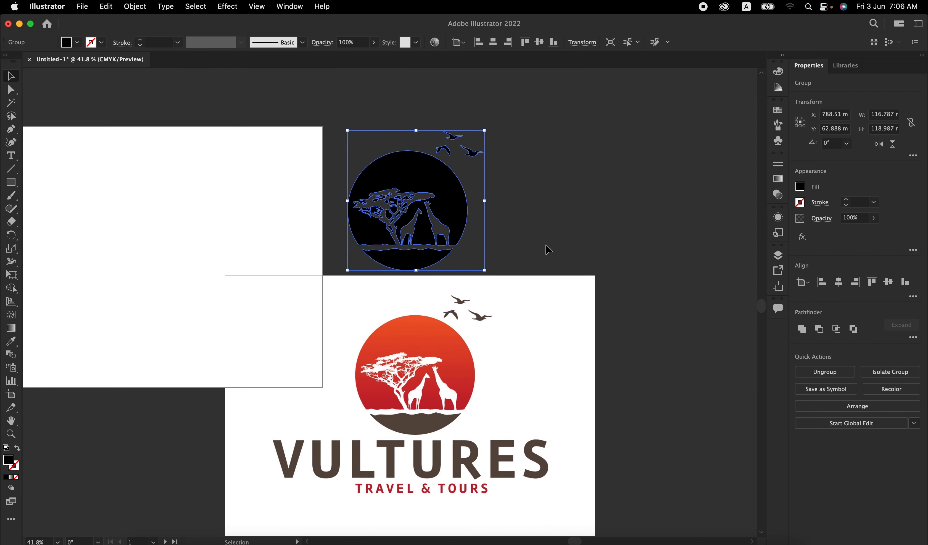
Step: Ungroup the expanded emblem paths and clear the selection
{"action": "left_click", "coordinate": [545, 247]}
{"action": "left_click", "coordinate": [462, 215]}
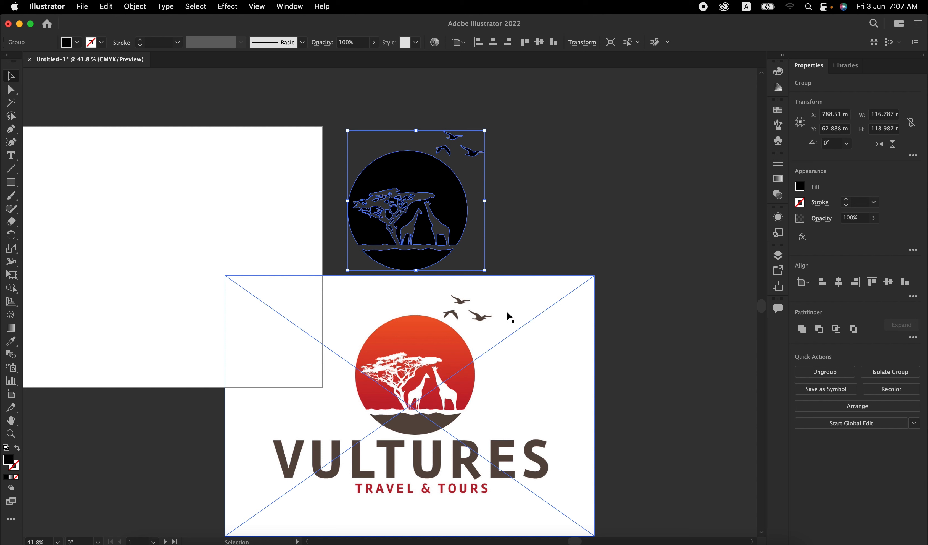
{"action": "right_click", "coordinate": [408, 166]}
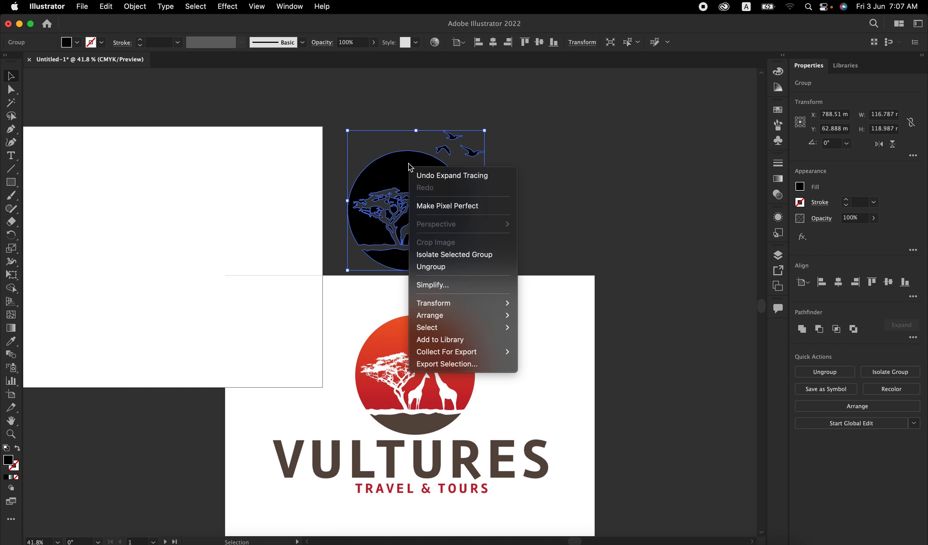
{"action": "left_click", "coordinate": [548, 196]}
{"action": "left_click", "coordinate": [547, 196]}
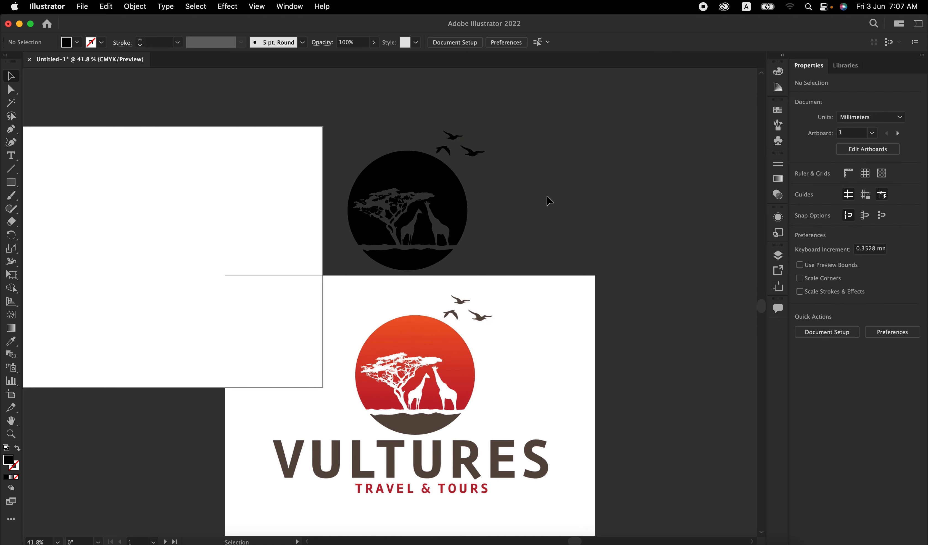
Step: Group the three birds with the curved ground piece beneath the sun
{"action": "left_click_drag", "start_coordinate": [495, 115], "coordinate": [443, 154]}
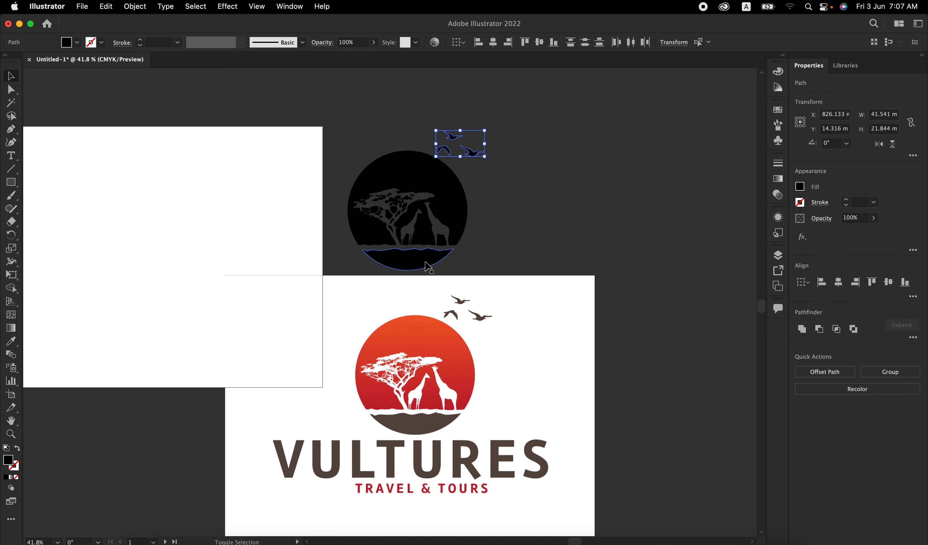
{"action": "left_click", "coordinate": [425, 262], "text": "shift"}
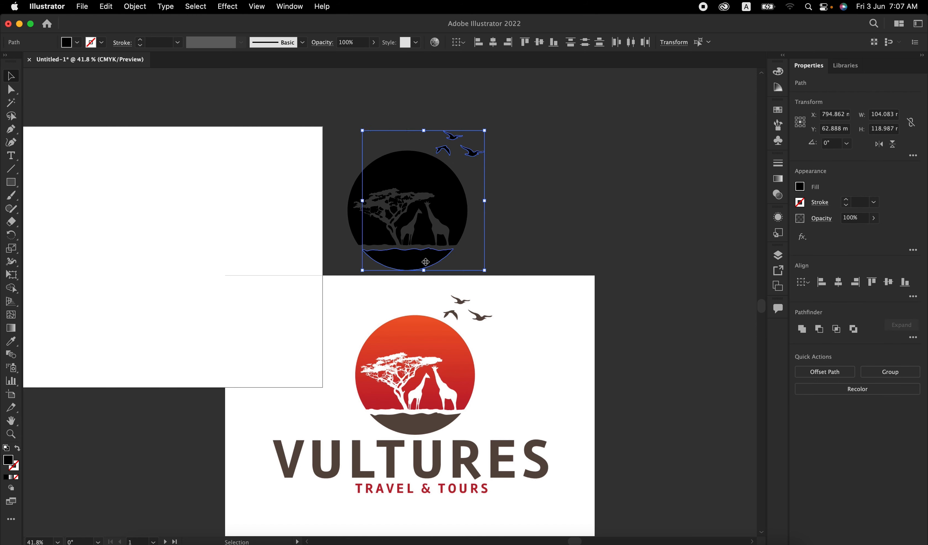
{"action": "left_click", "coordinate": [891, 372]}
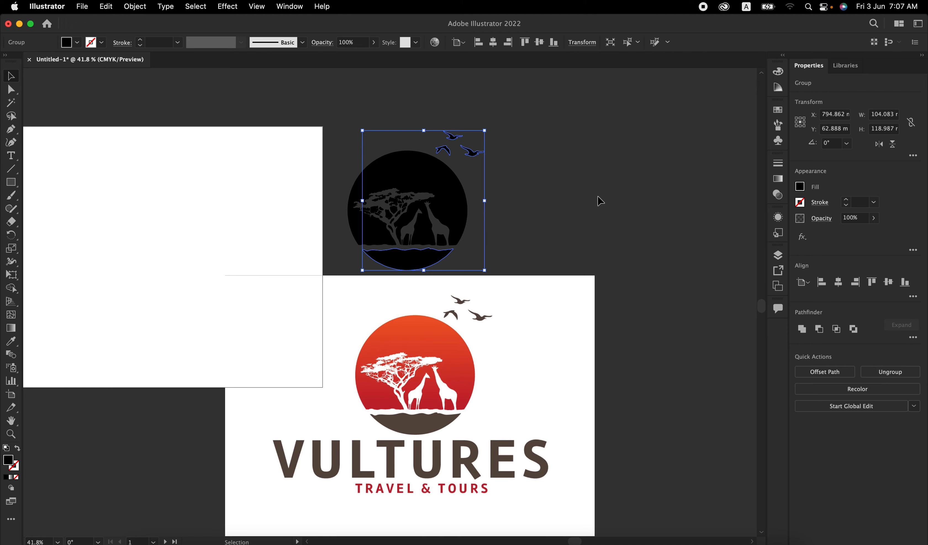
{"action": "left_click", "coordinate": [568, 202]}
Step: Unite all pieces of the sun disc around the tree and giraffes into one compound shape
{"action": "left_click", "coordinate": [411, 228]}
{"action": "scroll", "coordinate": [405, 228], "scroll_direction": "up", "scroll_amount": 3}
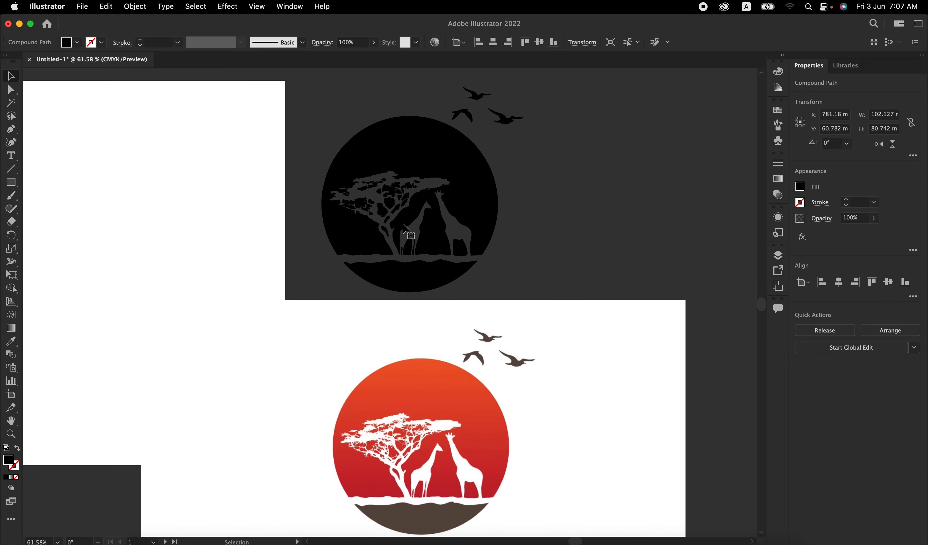
{"action": "left_click_drag", "start_coordinate": [295, 135], "coordinate": [530, 261]}
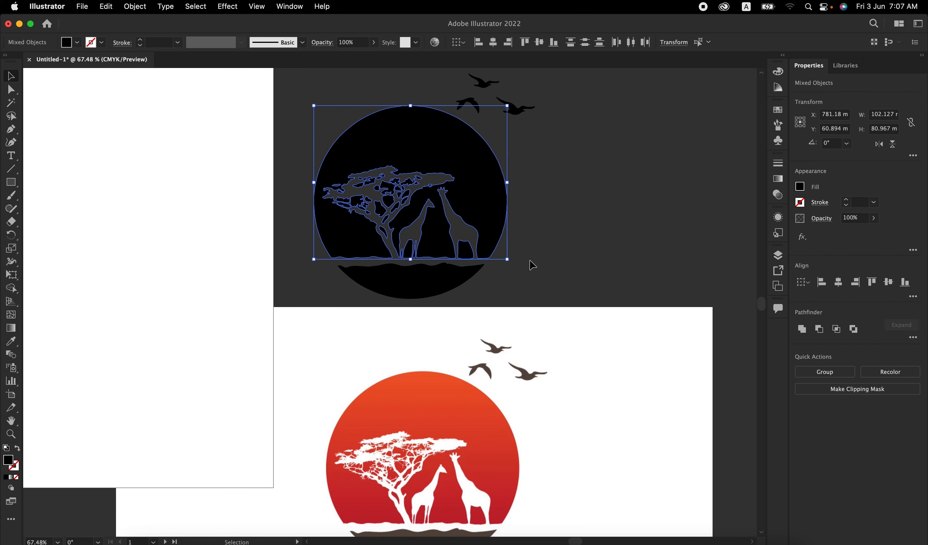
{"action": "left_click", "coordinate": [804, 331], "text": "alt"}
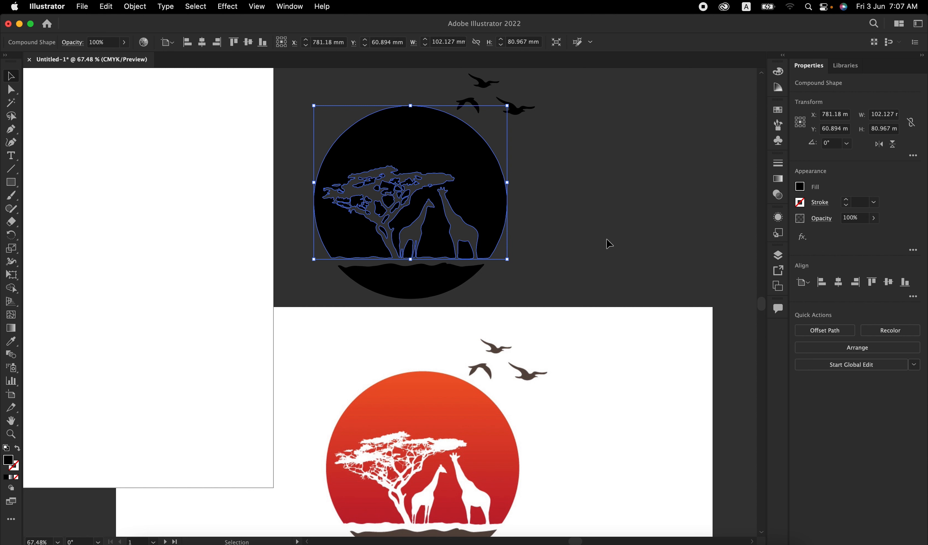
Step: Fill the sun shape with a linear gradient at a 90° angle
{"action": "left_click", "coordinate": [778, 179]}
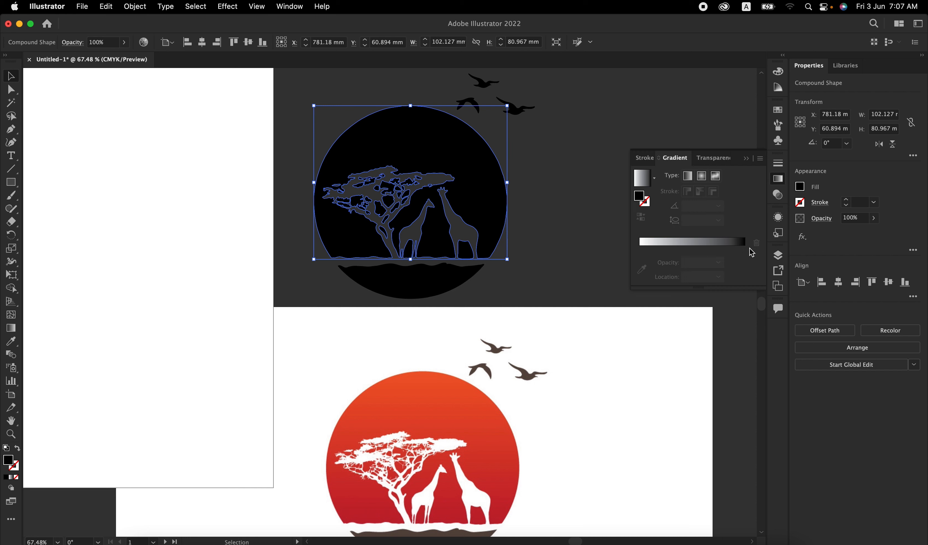
{"action": "left_click", "coordinate": [695, 252]}
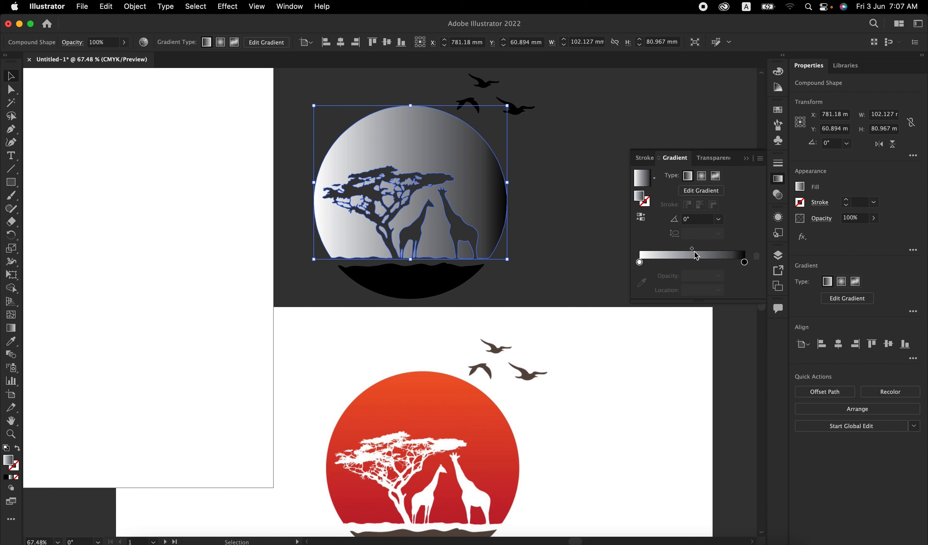
{"action": "left_click", "coordinate": [719, 218]}
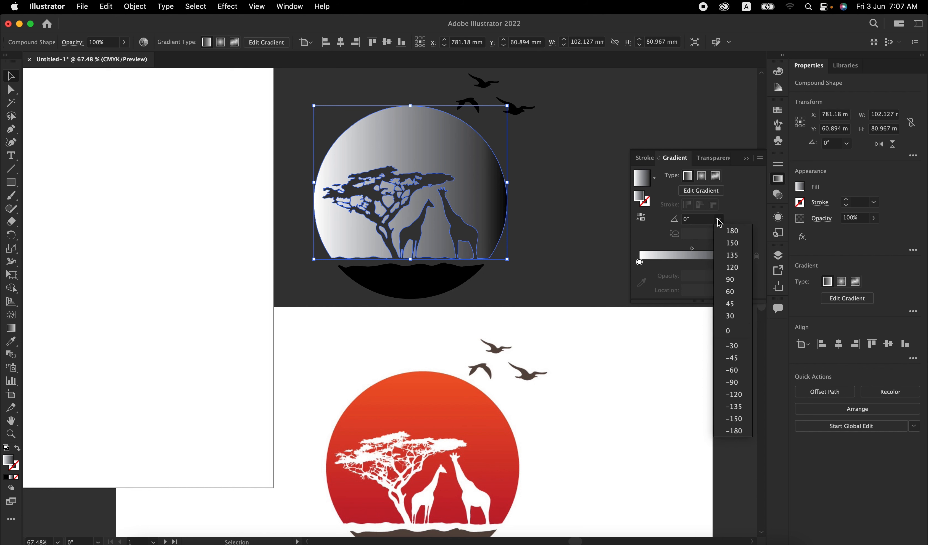
{"action": "left_click", "coordinate": [730, 279]}
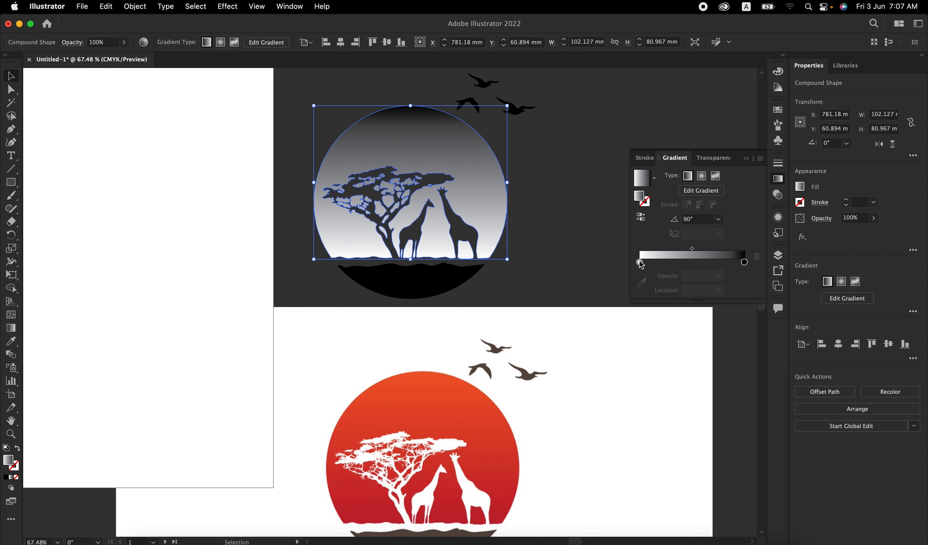
Step: Colour the gradient's 0% stop with the dark red sampled from the base of the original sun, denying Illustrator screen-recording access
{"action": "left_click", "coordinate": [639, 262]}
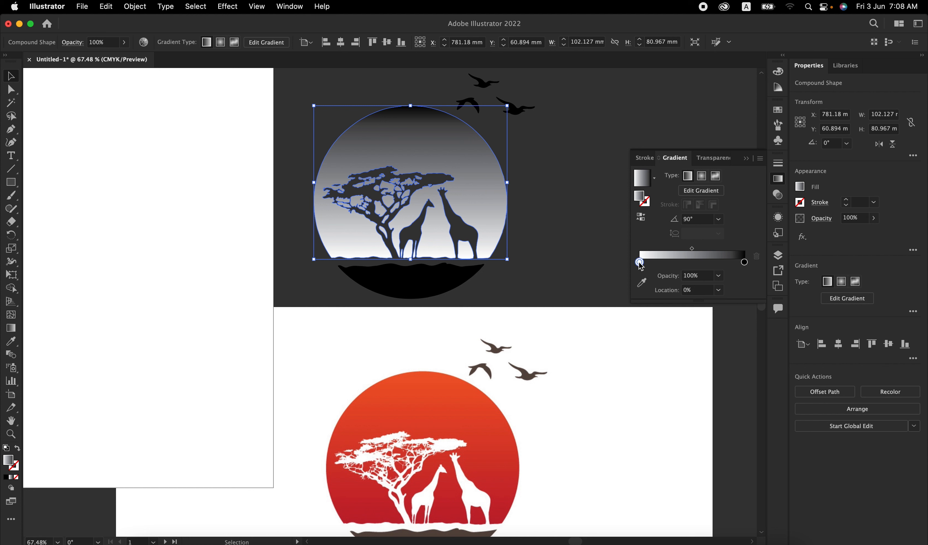
{"action": "left_click", "coordinate": [641, 283]}
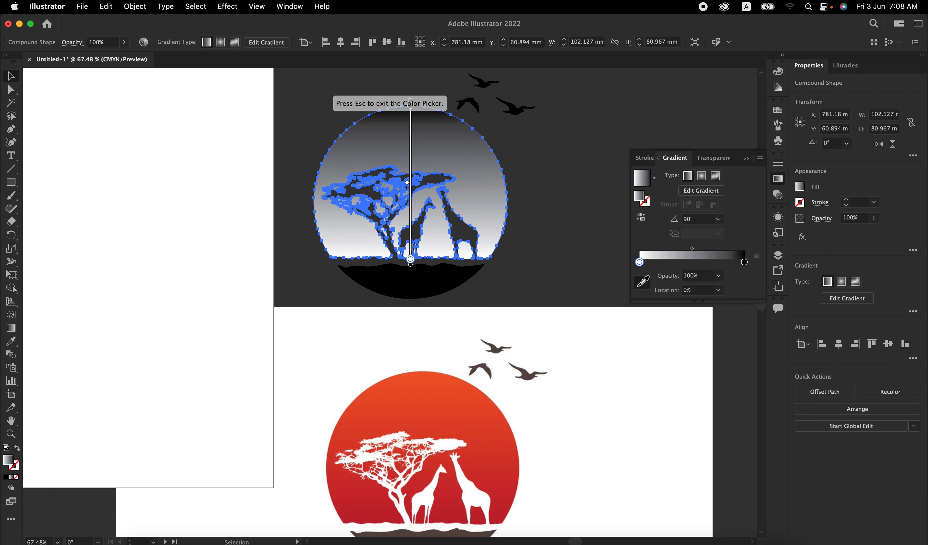
{"action": "left_click", "coordinate": [438, 519]}
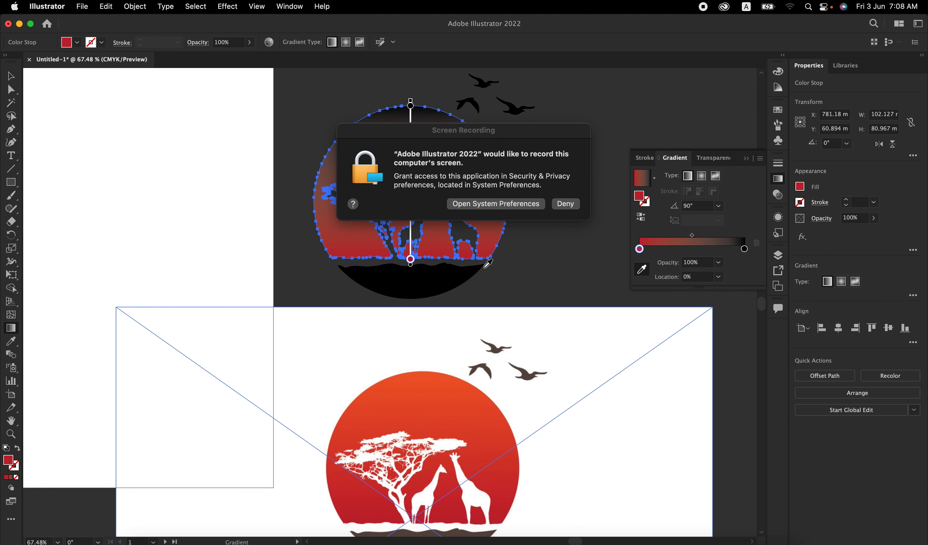
{"action": "left_click", "coordinate": [561, 205]}
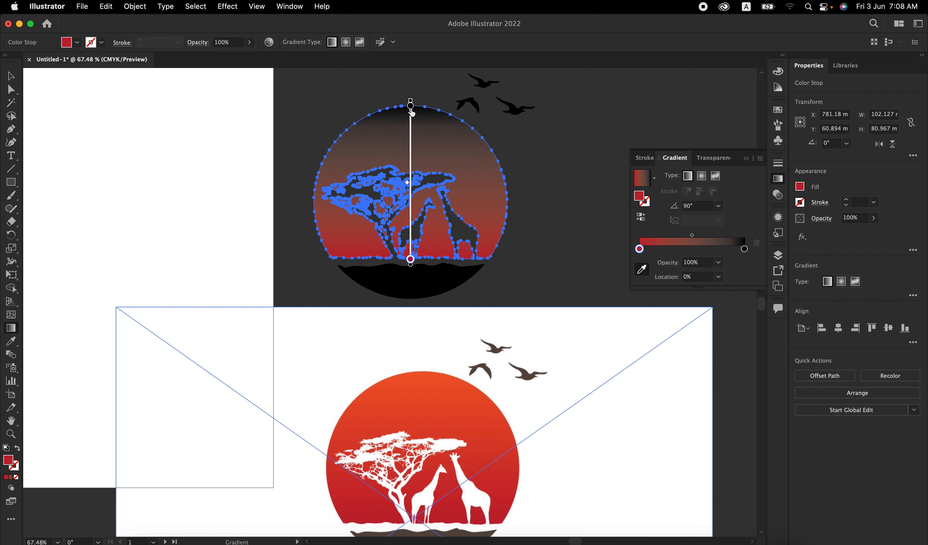
Step: Colour the gradient's 100% stop with the orange sampled from the upper edge of the original sun, and leave gradient editing
{"action": "left_click", "coordinate": [411, 106]}
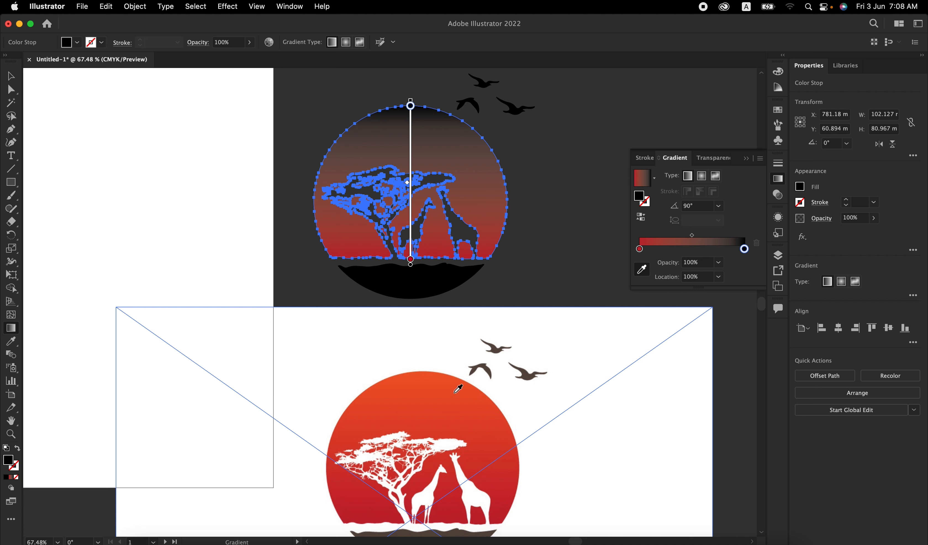
{"action": "left_click", "coordinate": [424, 374]}
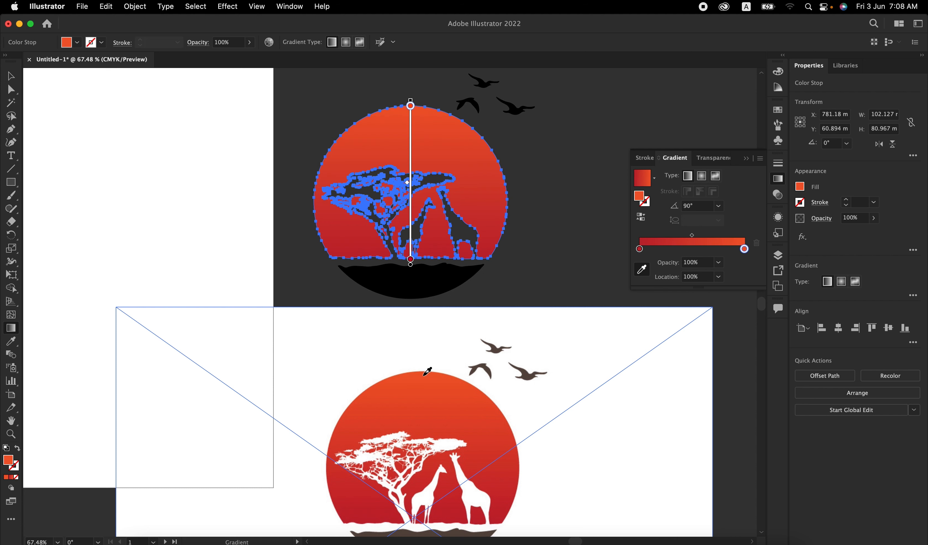
{"action": "left_click", "coordinate": [10, 79]}
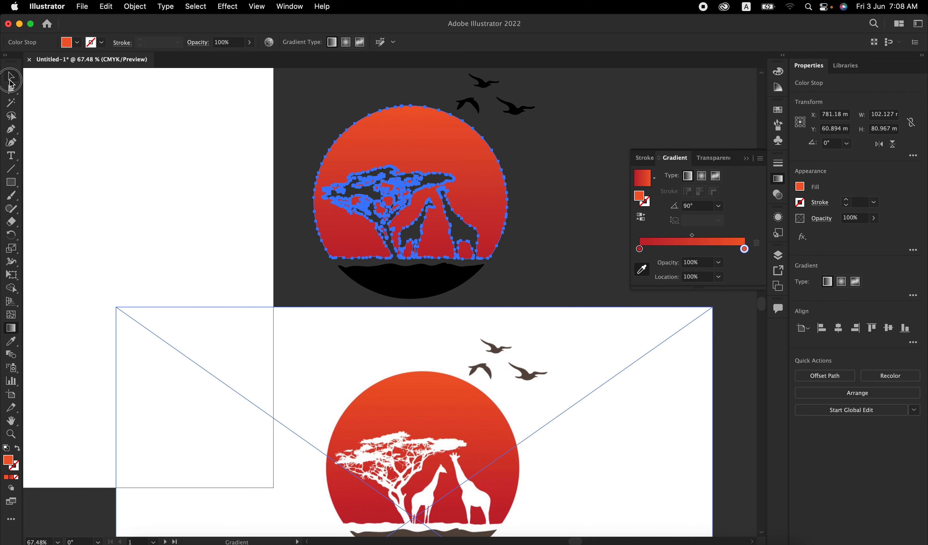
Step: Recolour the three birds and the ground shape with the dark brown sampled from the original logo's bird, and put away the gradient settings
{"action": "left_click", "coordinate": [337, 254]}
{"action": "left_click", "coordinate": [377, 277]}
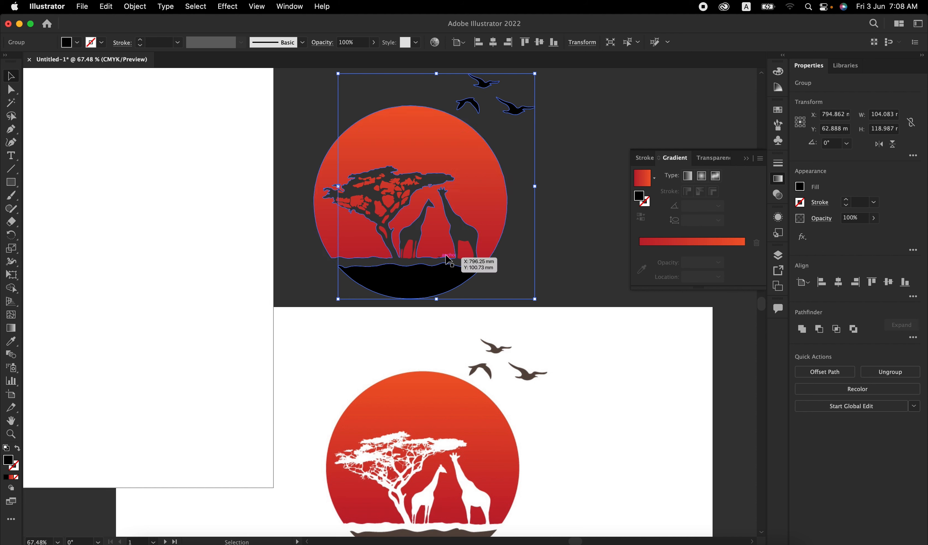
{"action": "left_click", "coordinate": [11, 341]}
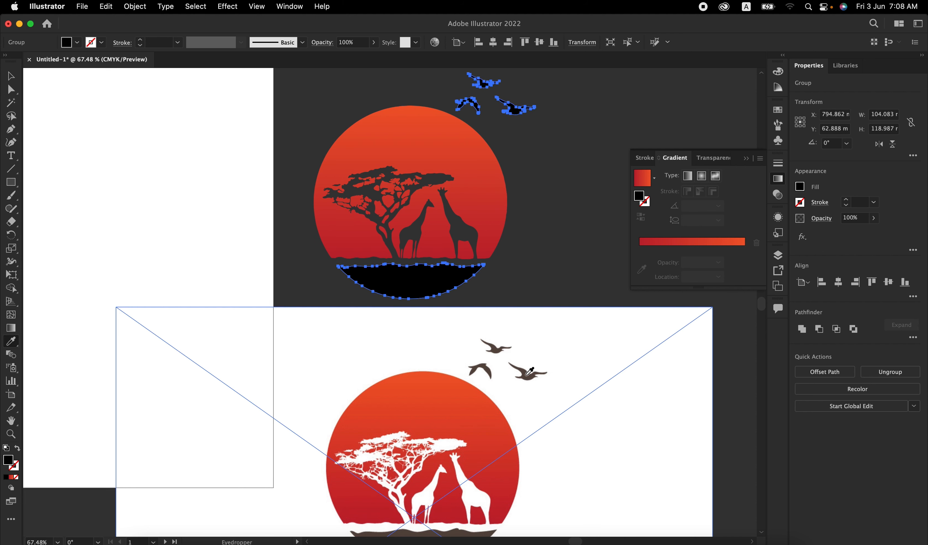
{"action": "left_click", "coordinate": [527, 374]}
{"action": "left_click", "coordinate": [11, 77]}
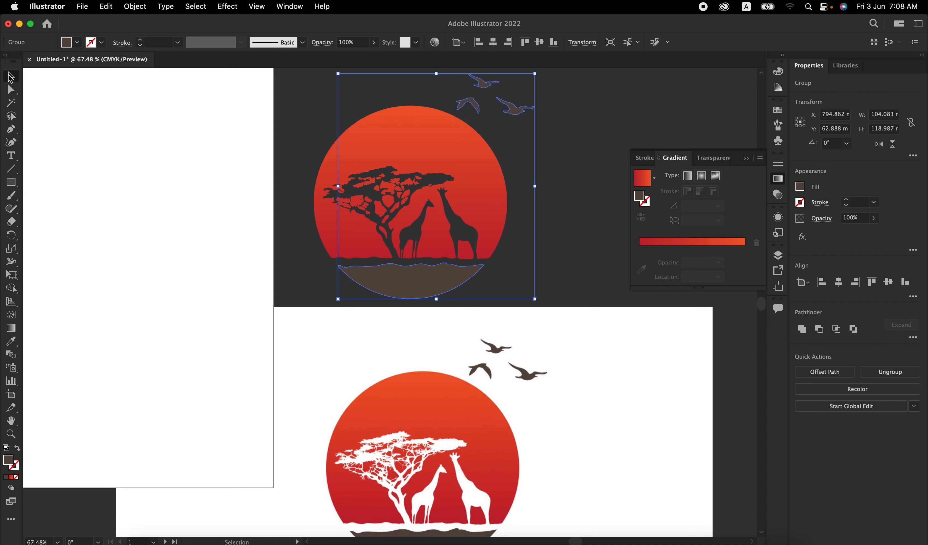
{"action": "left_click", "coordinate": [318, 98]}
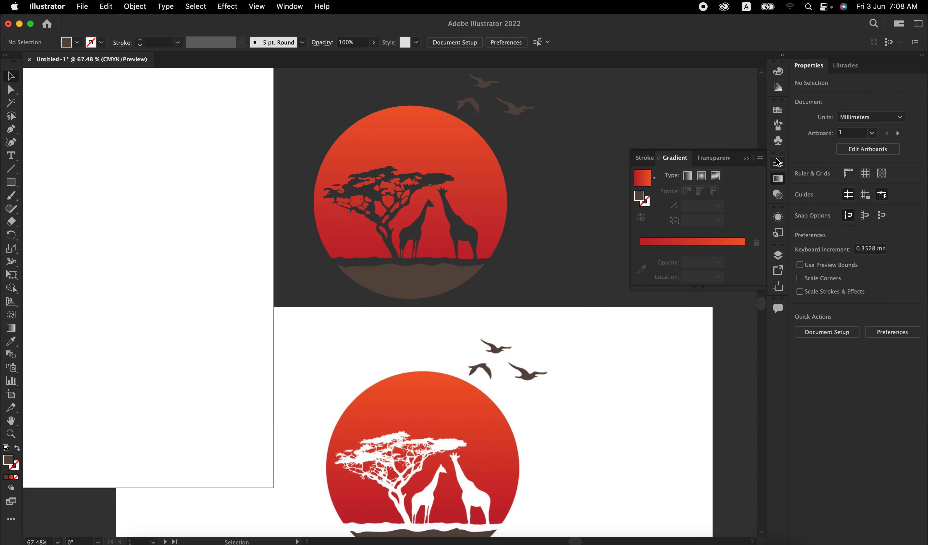
{"action": "left_click", "coordinate": [747, 162]}
Step: Group the sun, ground and birds into one emblem and move it onto the upper middle of the second artboard
{"action": "scroll", "coordinate": [538, 288], "scroll_direction": "down", "scroll_amount": 5}
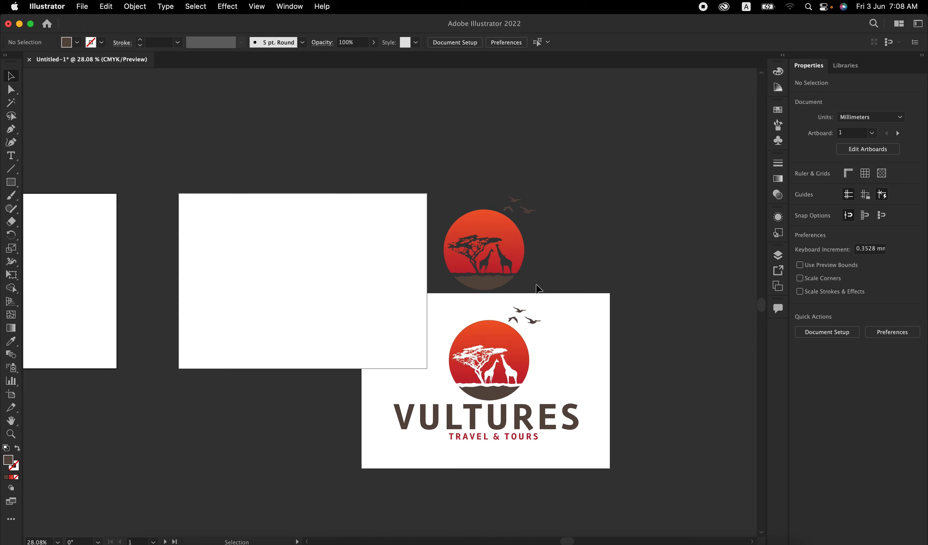
{"action": "left_click", "coordinate": [518, 258]}
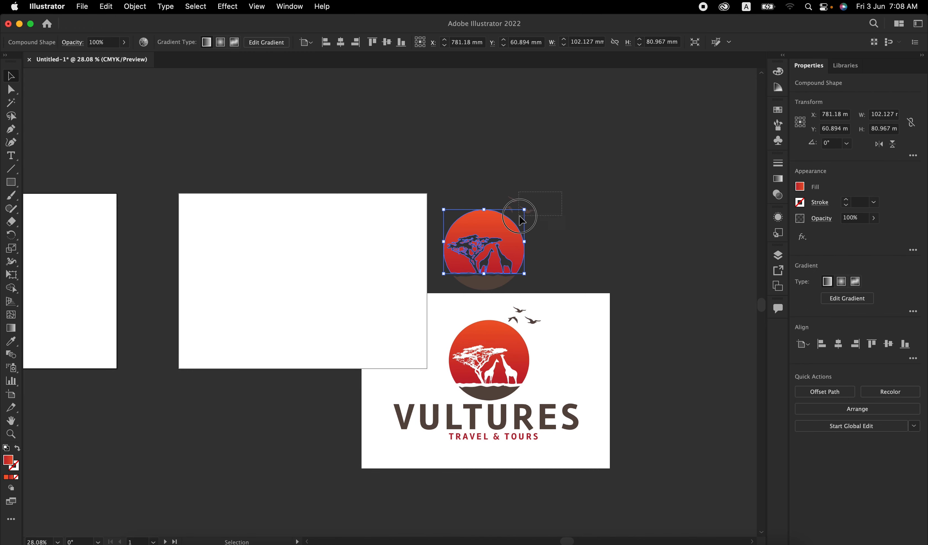
{"action": "left_click", "coordinate": [448, 284]}
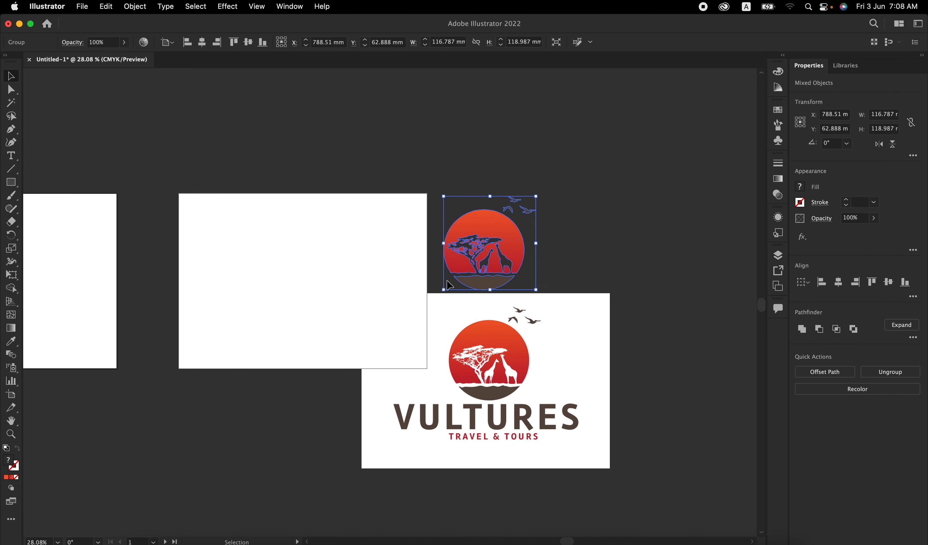
{"action": "left_click_drag", "start_coordinate": [503, 256], "coordinate": [309, 267]}
Step: Move the original logo image to the empty area below the two artboards, clear of the new emblem
{"action": "scroll", "coordinate": [310, 267], "scroll_direction": "up", "scroll_amount": 6}
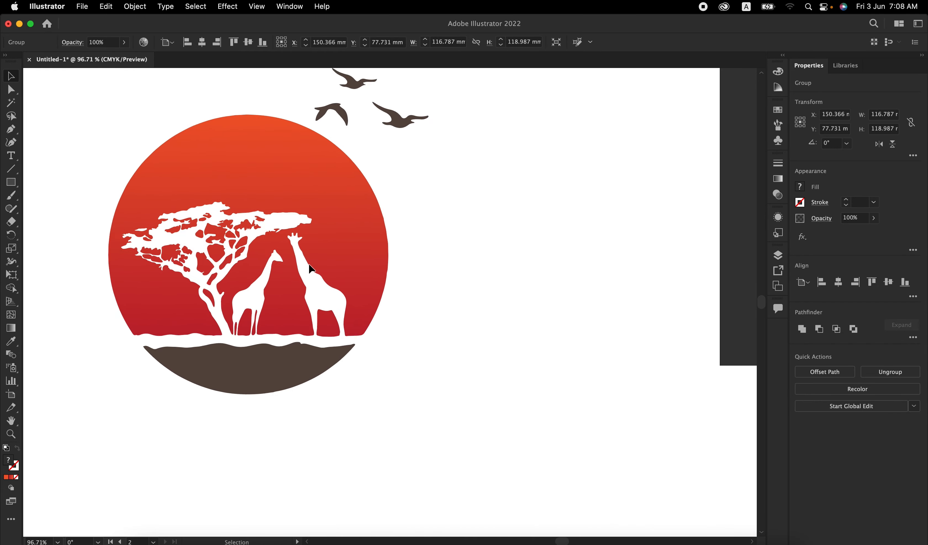
{"action": "scroll", "coordinate": [196, 279], "scroll_direction": "up", "scroll_amount": 10}
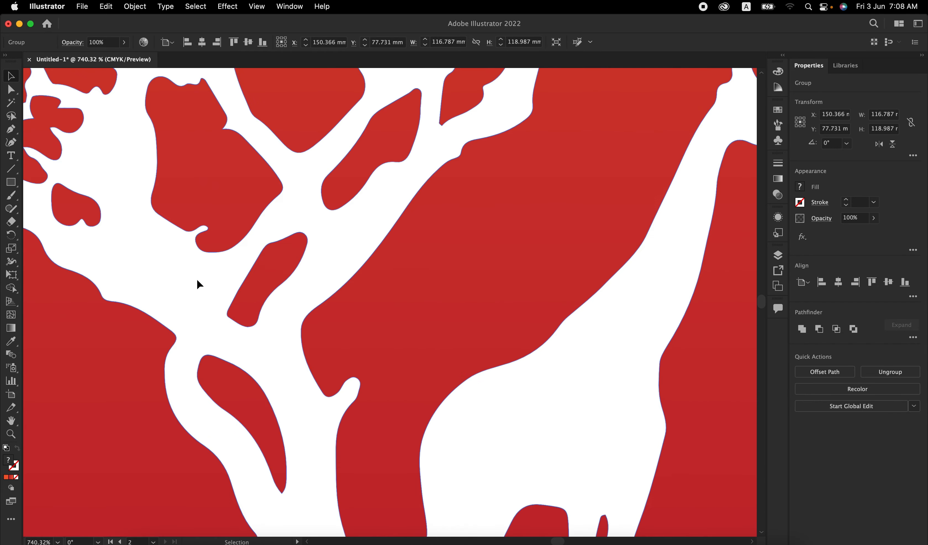
{"action": "scroll", "coordinate": [313, 278], "scroll_direction": "down", "scroll_amount": 4}
{"action": "scroll", "coordinate": [421, 228], "scroll_direction": "down", "scroll_amount": 6}
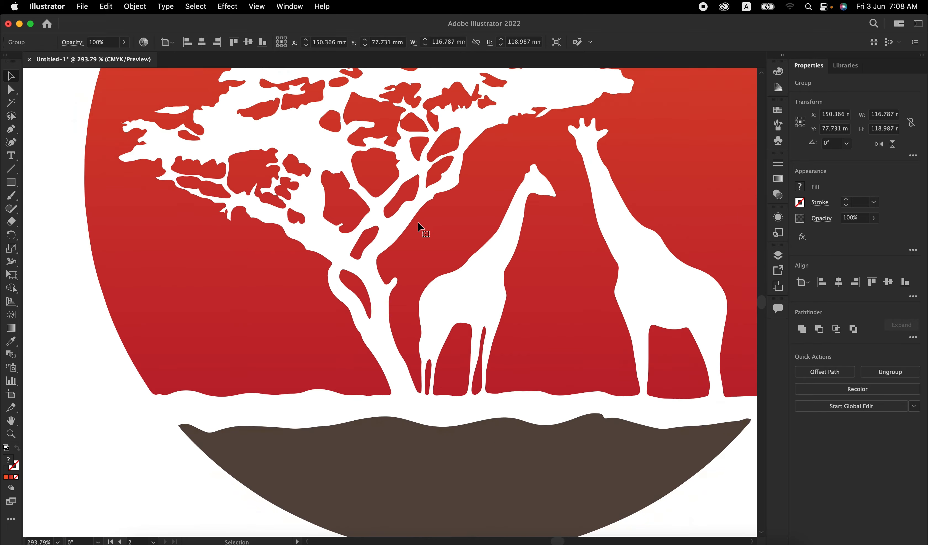
{"action": "scroll", "coordinate": [421, 227], "scroll_direction": "down", "scroll_amount": 3}
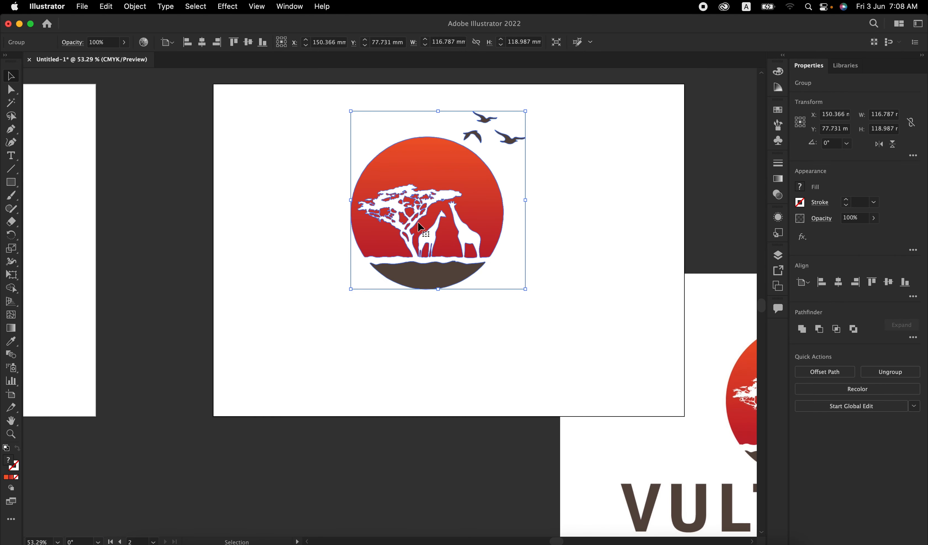
{"action": "scroll", "coordinate": [418, 223], "scroll_direction": "down", "scroll_amount": 3}
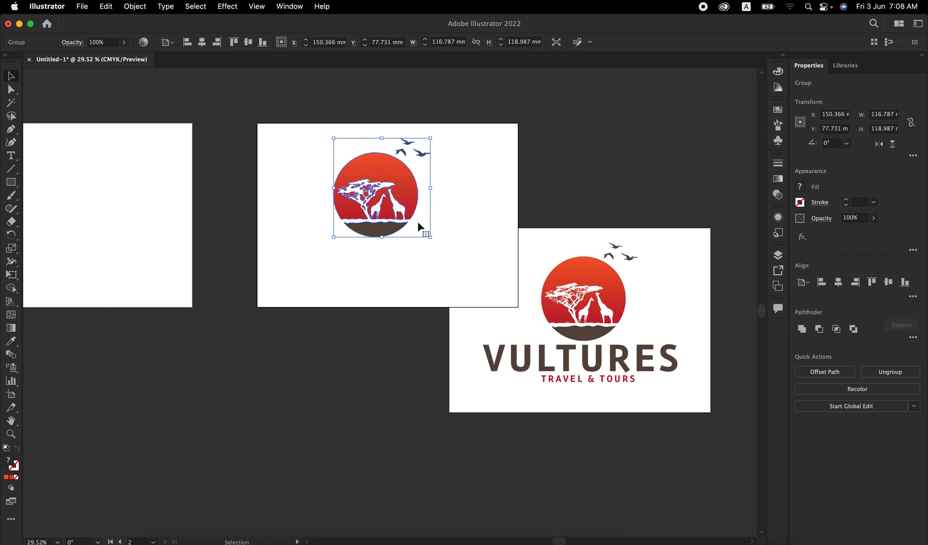
{"action": "left_click", "coordinate": [531, 266]}
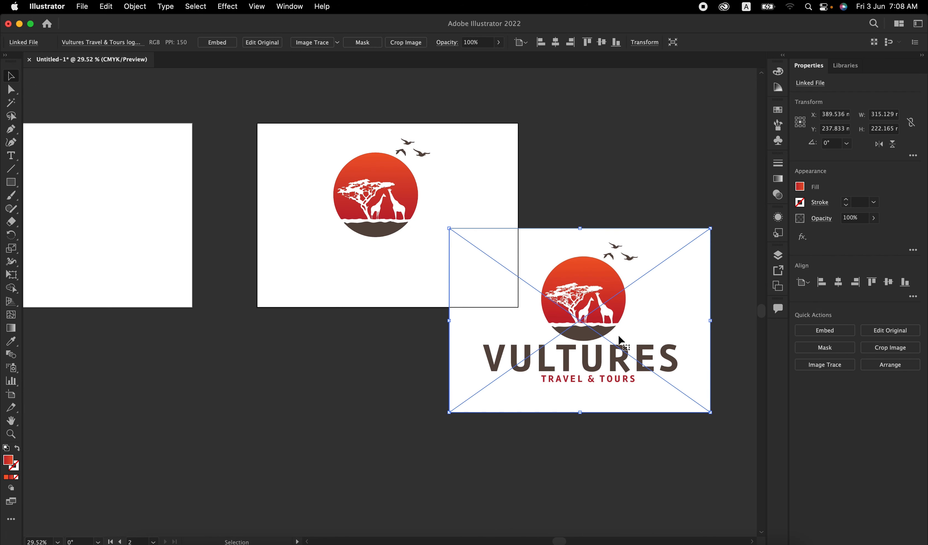
{"action": "left_click_drag", "start_coordinate": [617, 330], "coordinate": [302, 423]}
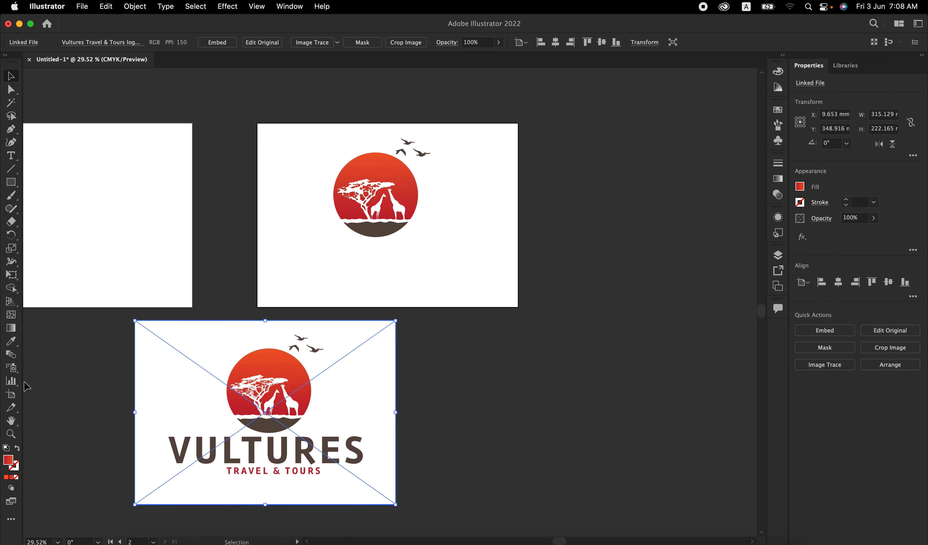
Step: Add the text VULTURES at 60 pt beneath the emblem and enlarge it to about 114 pt
{"action": "left_click", "coordinate": [11, 155]}
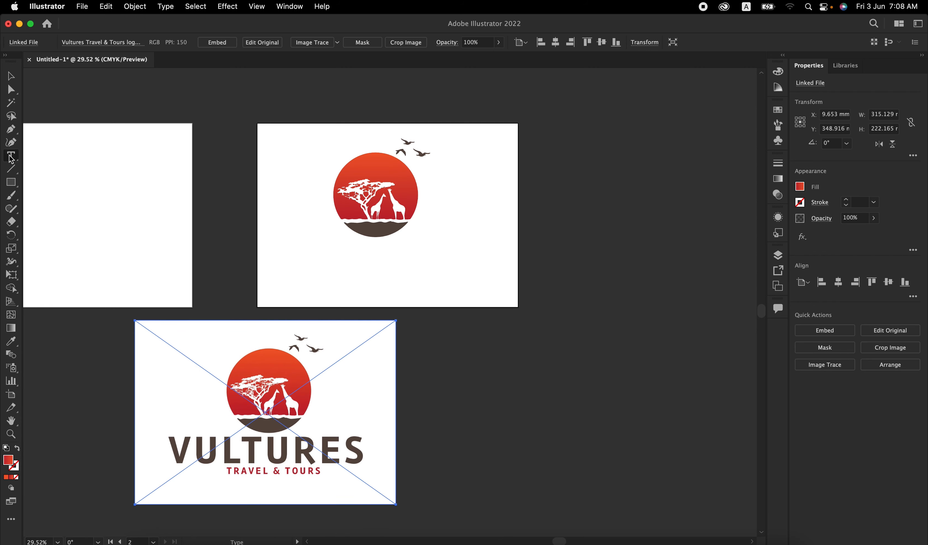
{"action": "left_click", "coordinate": [383, 259]}
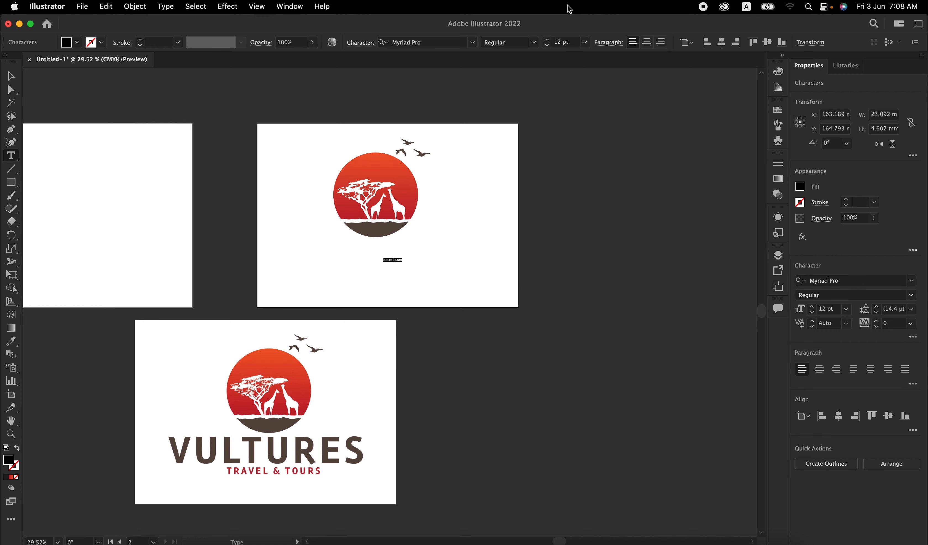
{"action": "left_click", "coordinate": [585, 42]}
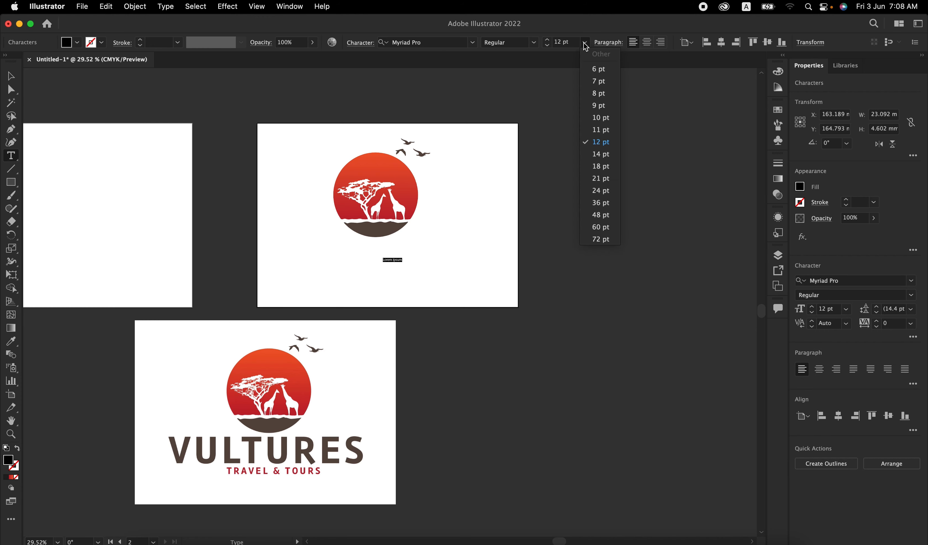
{"action": "left_click", "coordinate": [600, 227]}
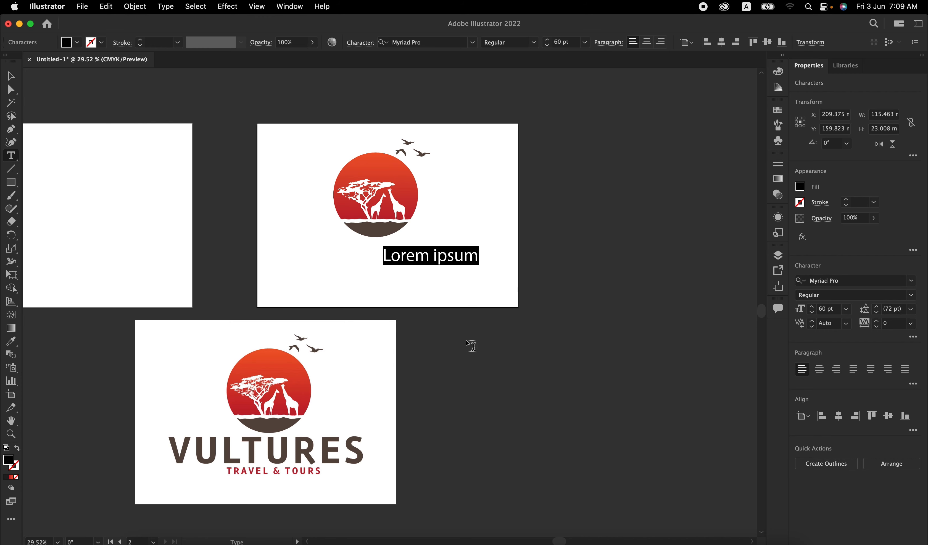
{"action": "type", "text": "VULTURES"}
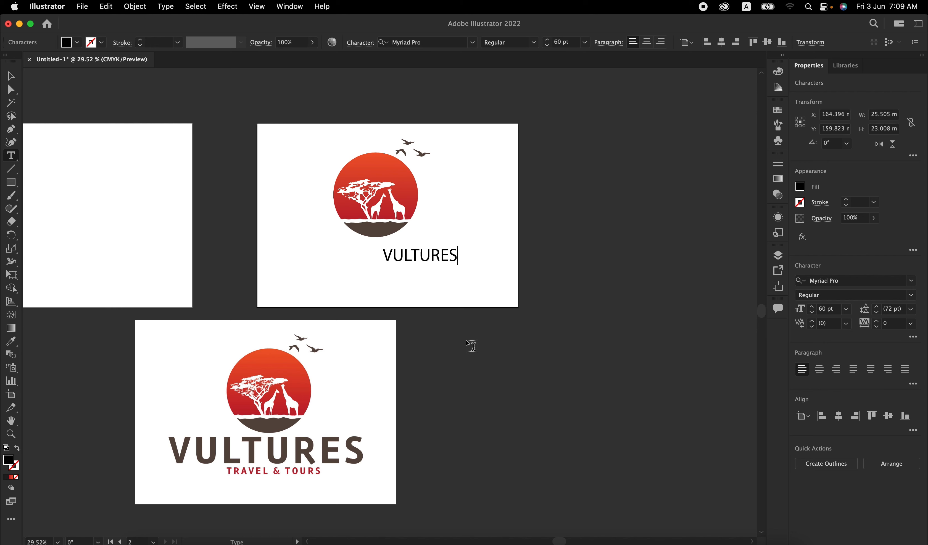
{"action": "left_click", "coordinate": [11, 76]}
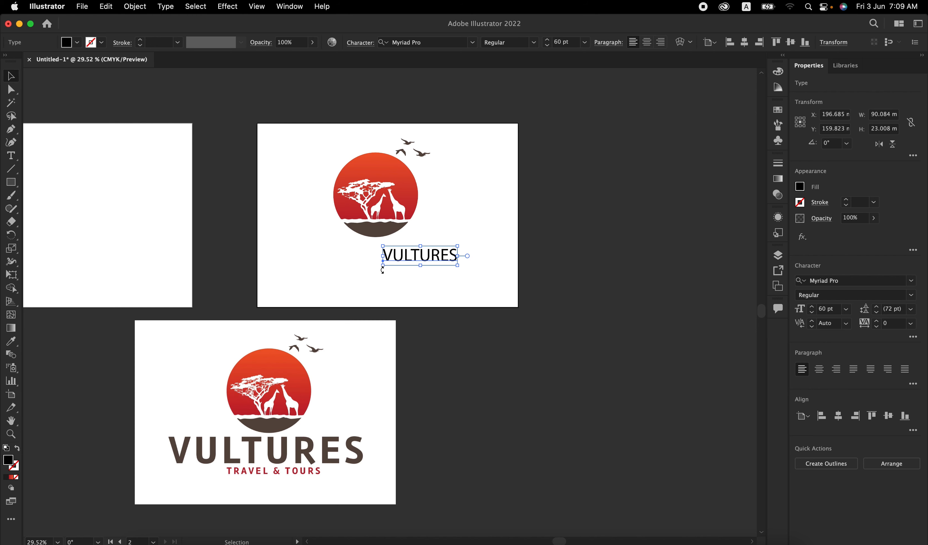
{"action": "left_click_drag", "start_coordinate": [383, 264], "coordinate": [315, 281]}
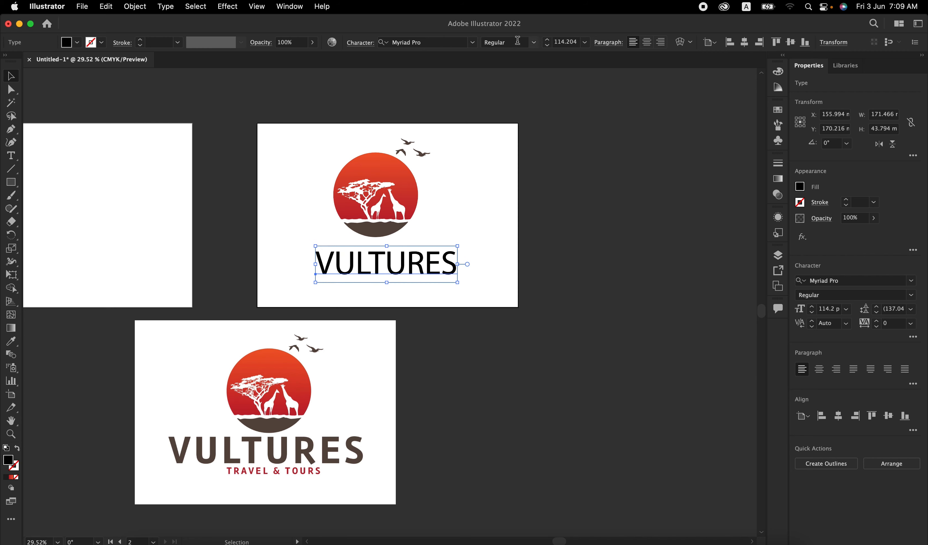
Step: Set the VULTURES text in the Bebas Regular font
{"action": "left_click", "coordinate": [473, 44]}
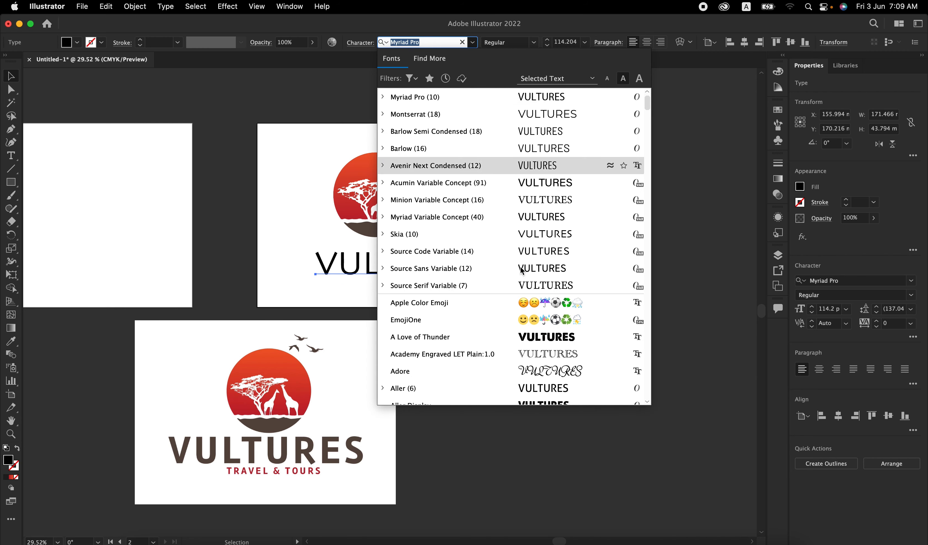
{"action": "scroll", "coordinate": [522, 292], "scroll_direction": "down", "scroll_amount": 4}
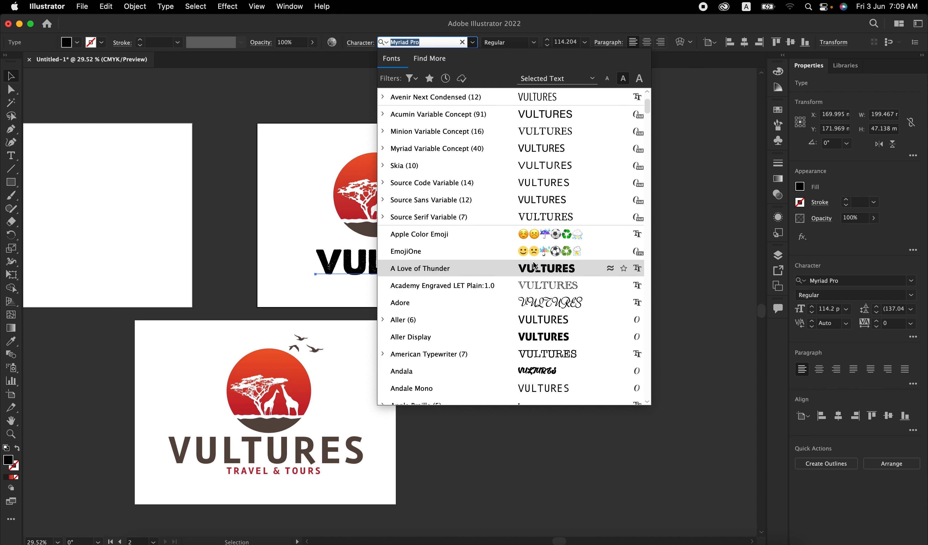
{"action": "scroll", "coordinate": [526, 336], "scroll_direction": "down", "scroll_amount": 5}
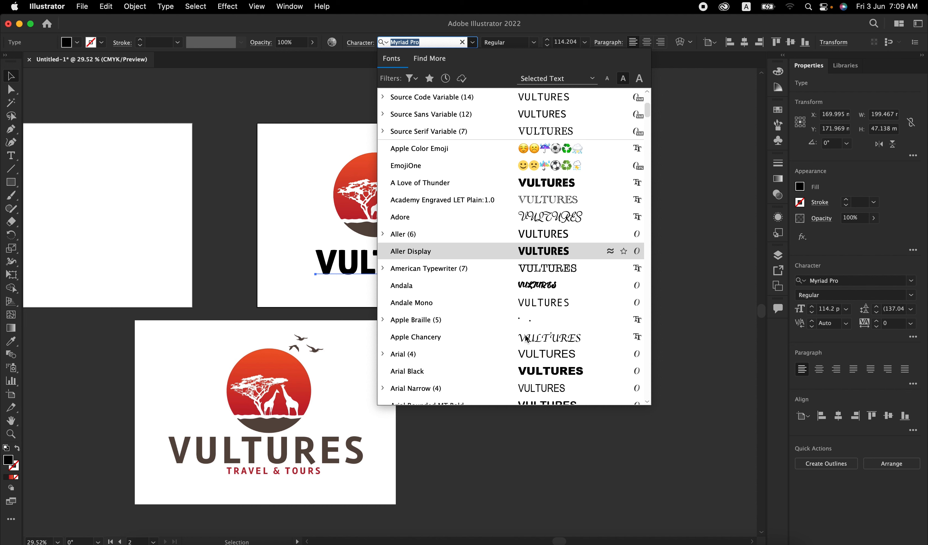
{"action": "scroll", "coordinate": [526, 337], "scroll_direction": "down", "scroll_amount": 3}
{"action": "scroll", "coordinate": [526, 338], "scroll_direction": "down", "scroll_amount": 11}
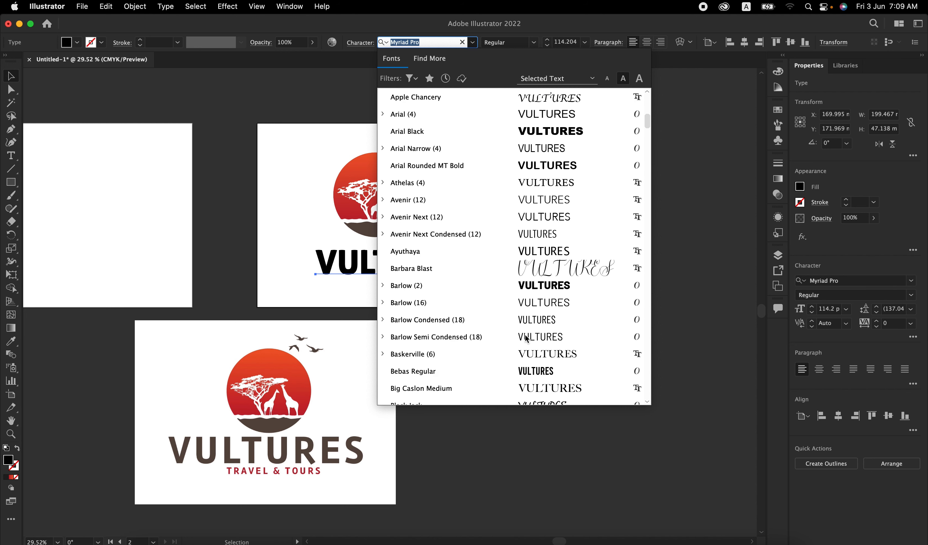
{"action": "scroll", "coordinate": [526, 337], "scroll_direction": "down", "scroll_amount": 2}
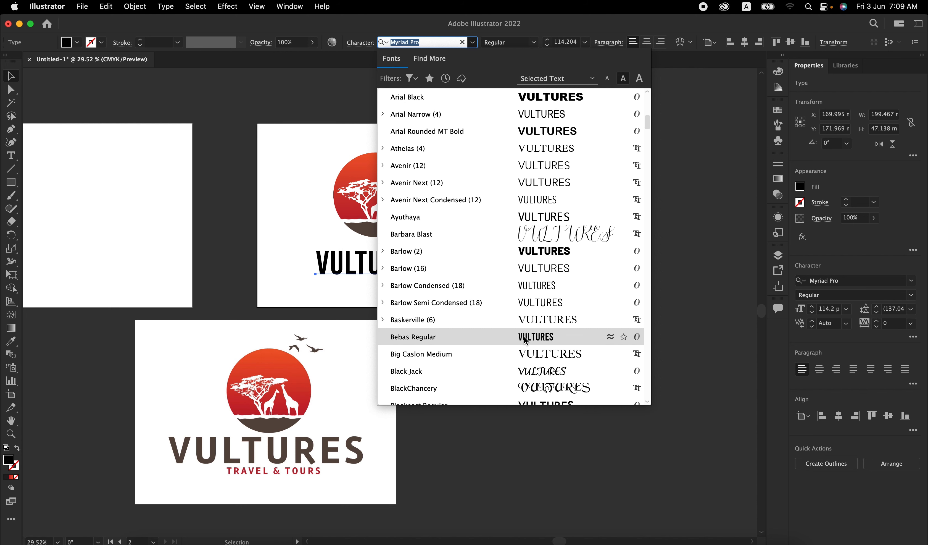
{"action": "left_click", "coordinate": [526, 337]}
Step: Set the VULTURES text's tracking to 100 and its kerning to Optical
{"action": "scroll", "coordinate": [365, 260], "scroll_direction": "up", "scroll_amount": 3}
{"action": "scroll", "coordinate": [365, 260], "scroll_direction": "up", "scroll_amount": 1}
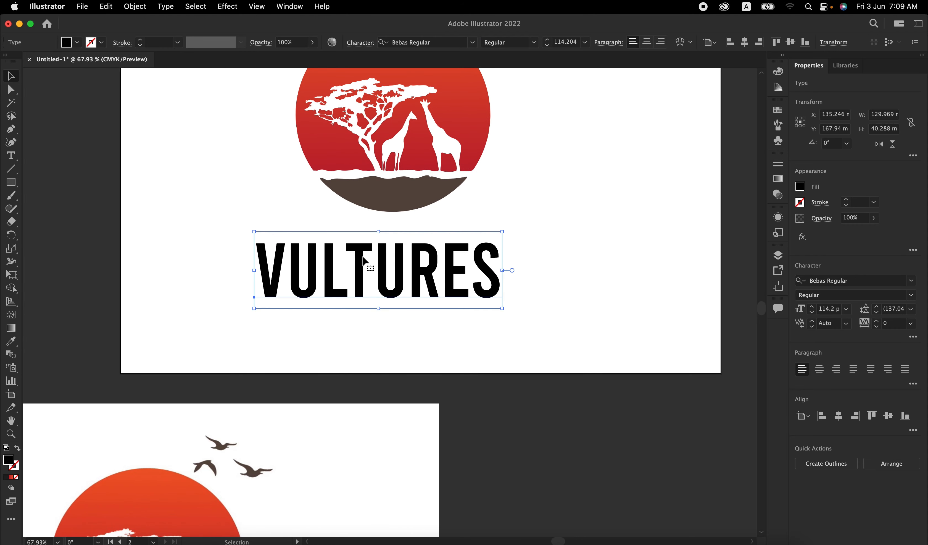
{"action": "left_click", "coordinate": [911, 323]}
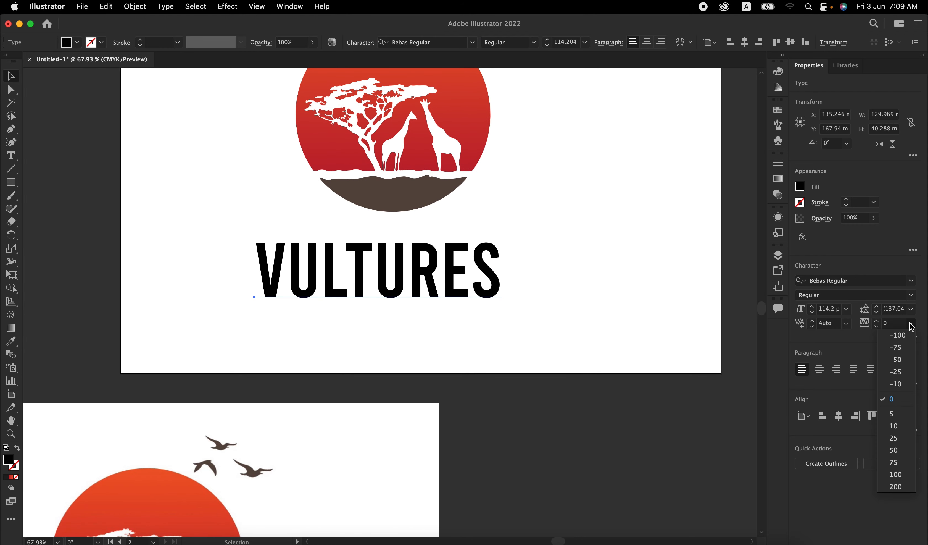
{"action": "left_click", "coordinate": [896, 474]}
{"action": "left_click", "coordinate": [847, 323]}
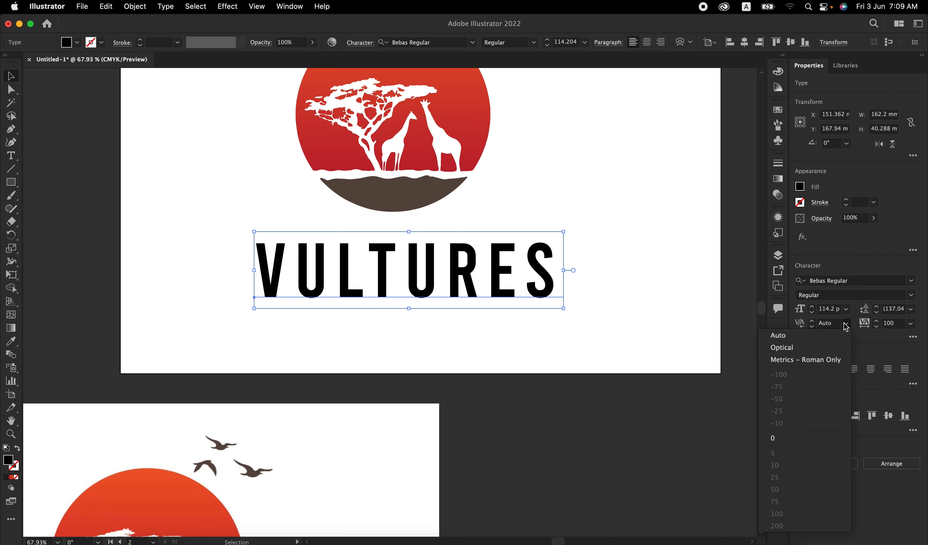
{"action": "left_click", "coordinate": [815, 351]}
Step: Enlarge the VULTURES text to about 149 pt and position it centrally beneath the emblem
{"action": "left_click_drag", "start_coordinate": [459, 273], "coordinate": [526, 284]}
{"action": "scroll", "coordinate": [455, 266], "scroll_direction": "down", "scroll_amount": 3}
{"action": "scroll", "coordinate": [430, 283], "scroll_direction": "up", "scroll_amount": 3}
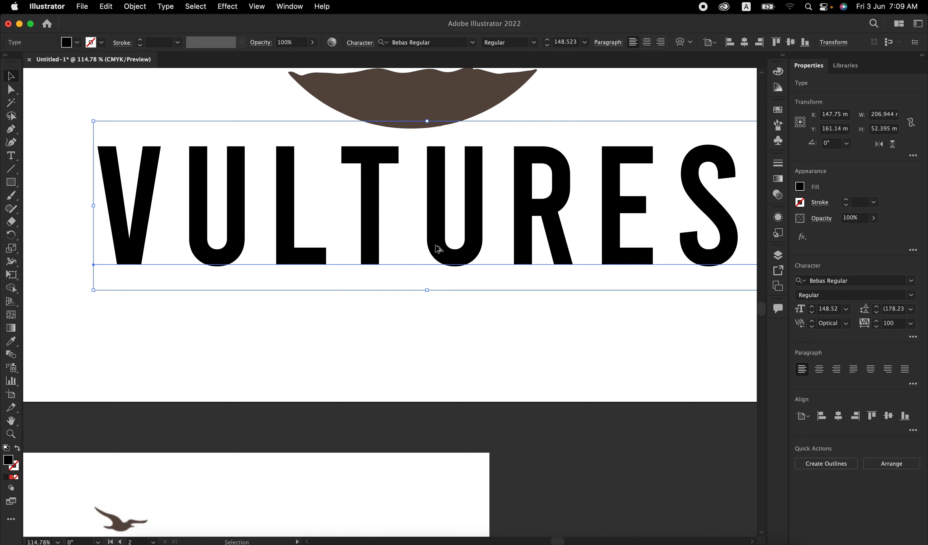
Step: Duplicate the VULTURES text beneath itself at about 36 pt and change the copy's wording to TRAVEL & TOURS
{"action": "left_click_drag", "start_coordinate": [434, 233], "coordinate": [434, 350]}
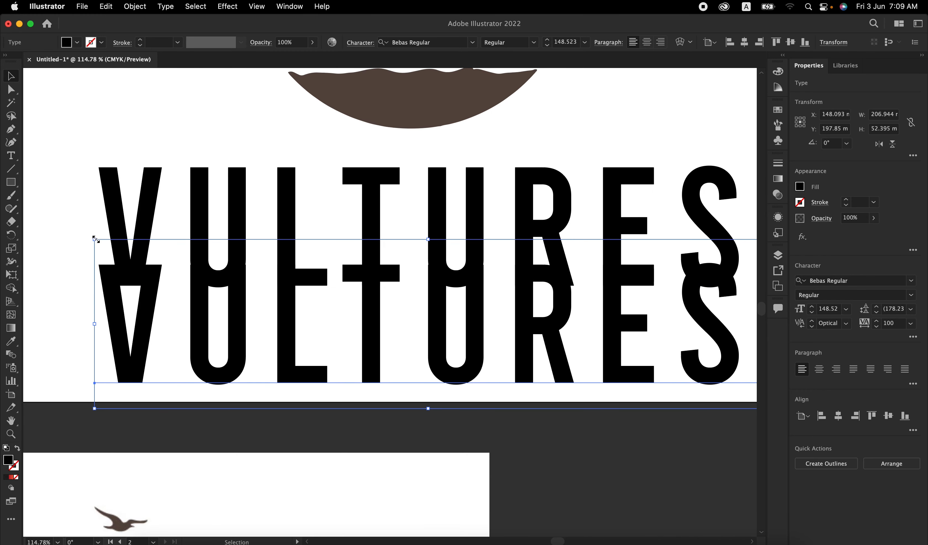
{"action": "left_click_drag", "start_coordinate": [93, 238], "coordinate": [212, 306]}
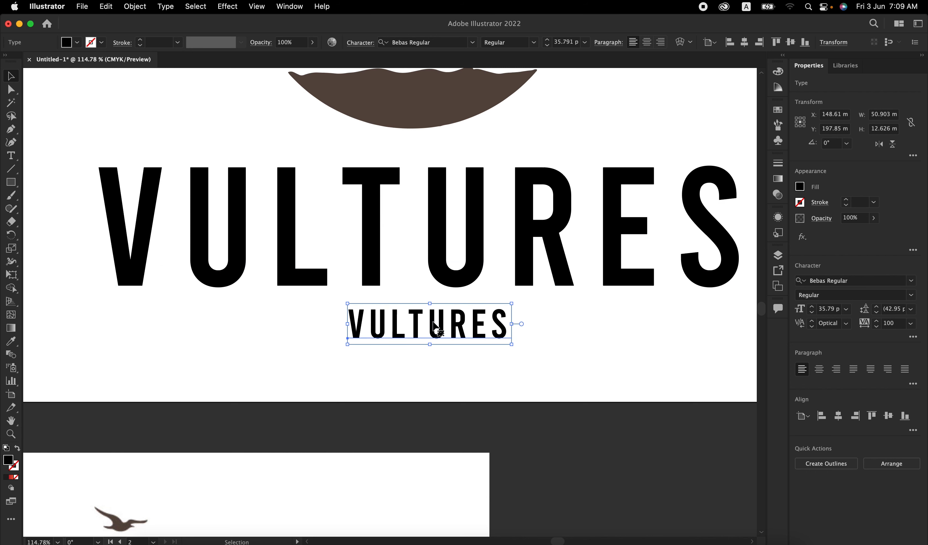
{"action": "double_click", "coordinate": [473, 334]}
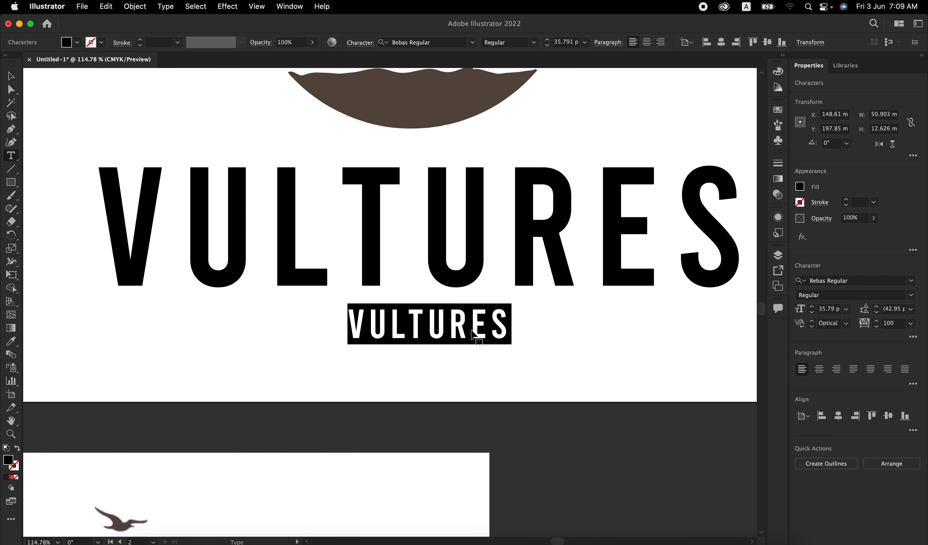
{"action": "type", "text": "TRAVEL"}
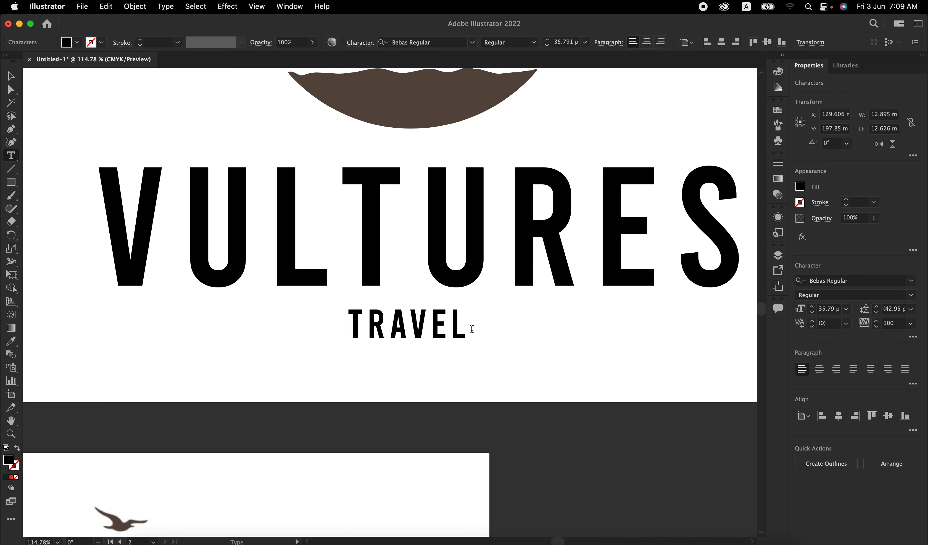
{"action": "type", "text": " & TOURS"}
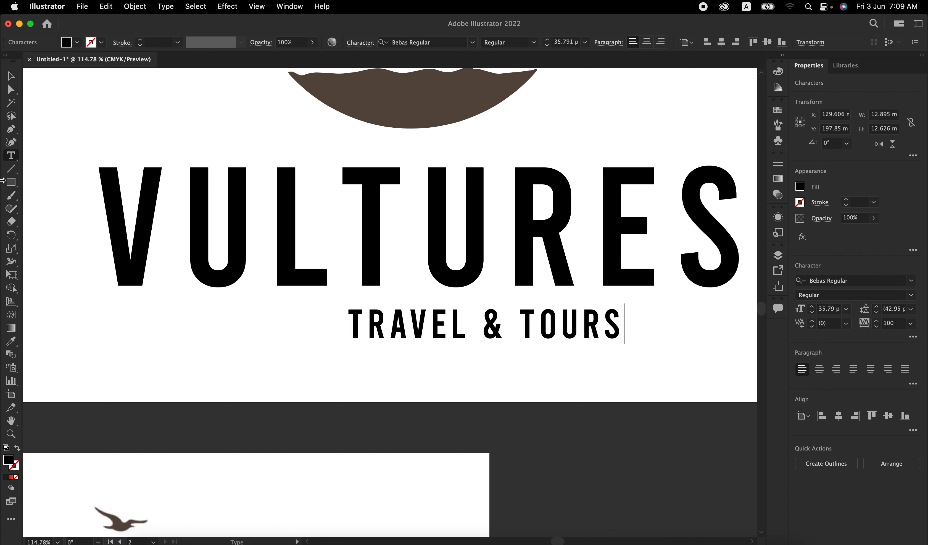
Step: Centre the VULTURES and TRAVEL & TOURS texts horizontally on the artboard, using Align to Artboard
{"action": "left_click", "coordinate": [10, 75]}
{"action": "scroll", "coordinate": [376, 263], "scroll_direction": "down", "scroll_amount": 5}
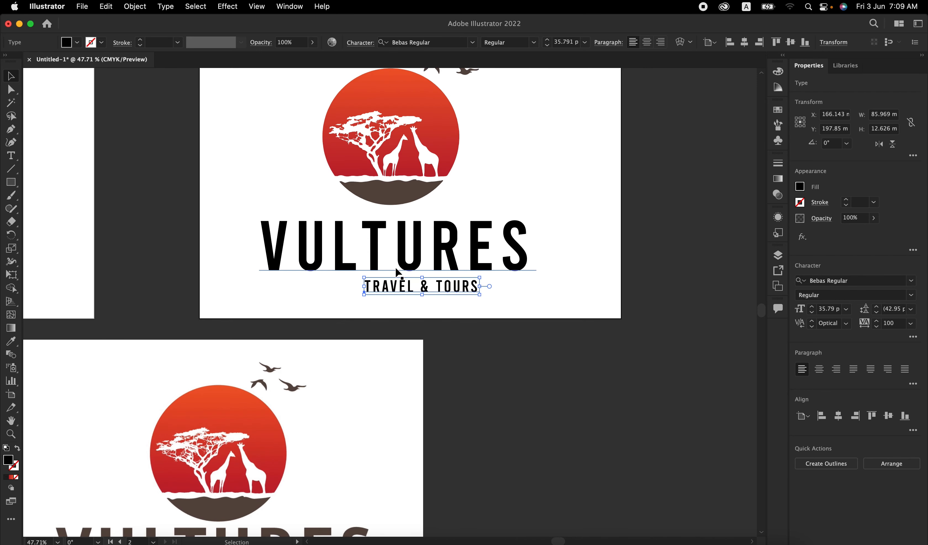
{"action": "left_click_drag", "start_coordinate": [497, 310], "coordinate": [321, 245]}
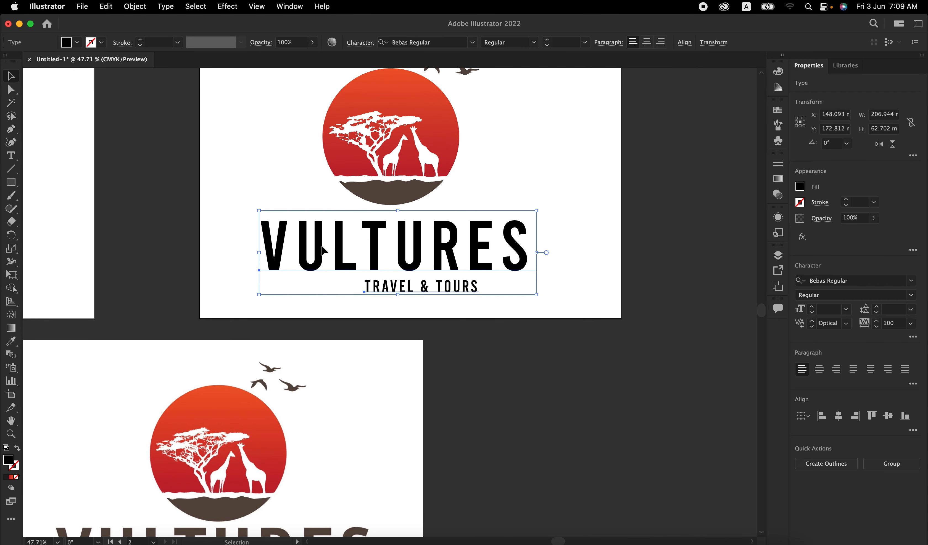
{"action": "left_click", "coordinate": [806, 416]}
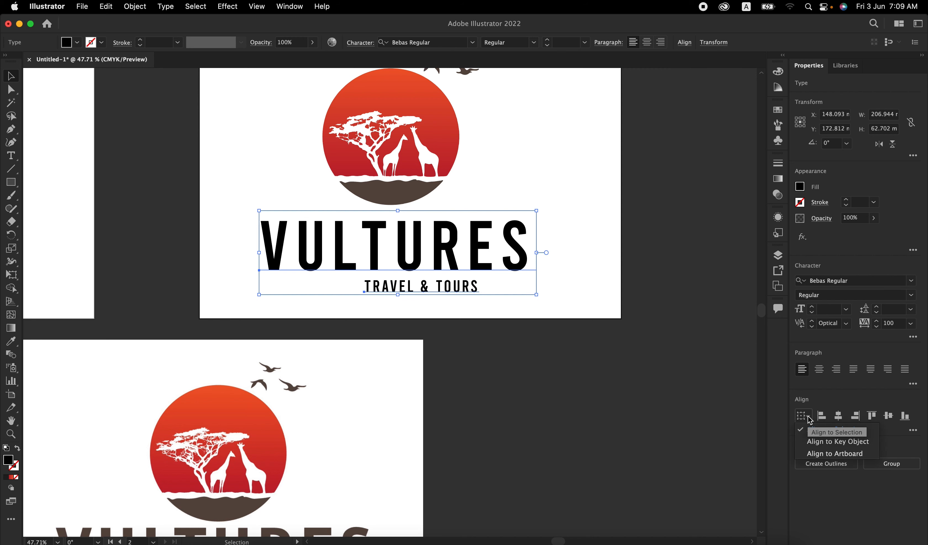
{"action": "left_click", "coordinate": [819, 455]}
{"action": "left_click", "coordinate": [839, 415]}
{"action": "left_click", "coordinate": [543, 341]}
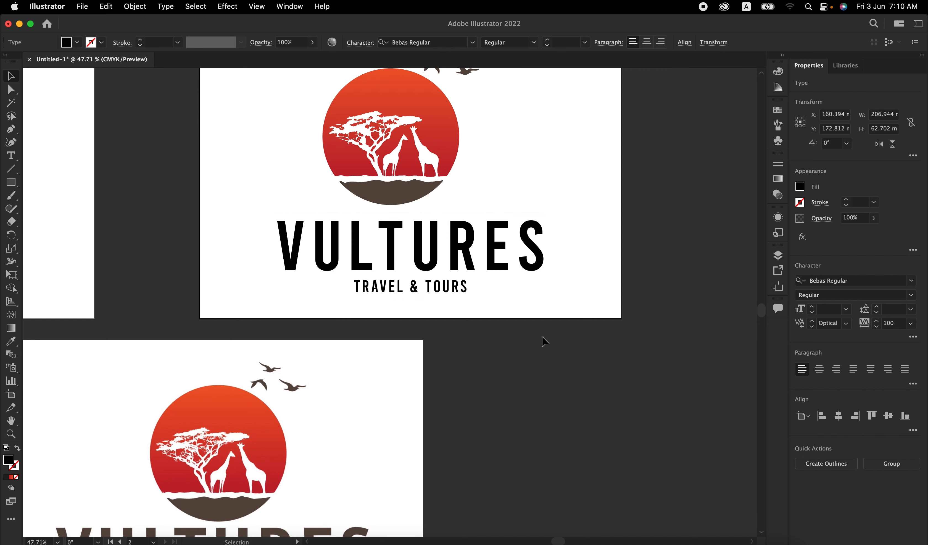
Step: Recolour the VULTURES text with the dark brown sampled from the ground shape in the emblem above it
{"action": "scroll", "coordinate": [544, 340], "scroll_direction": "down", "scroll_amount": 3}
{"action": "left_click", "coordinate": [556, 202]}
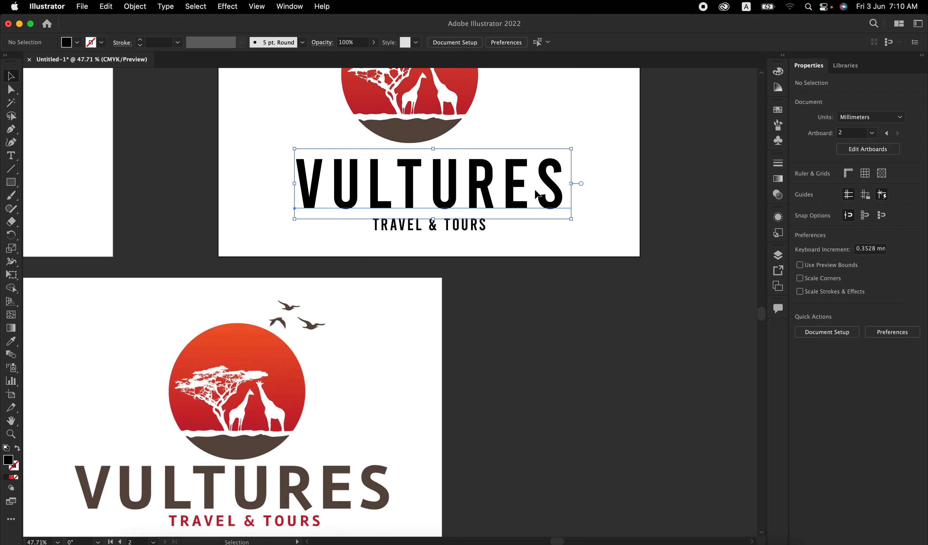
{"action": "key", "text": "i"}
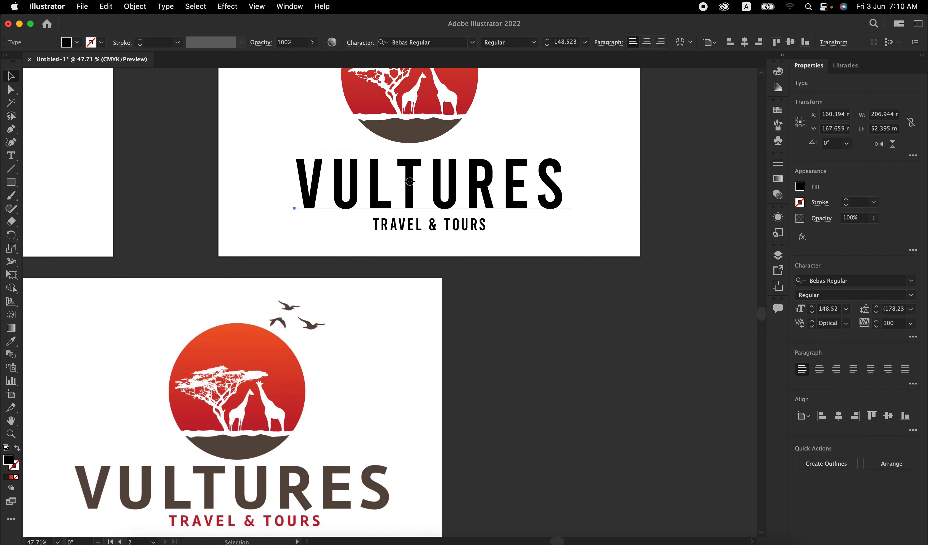
{"action": "left_click", "coordinate": [412, 137]}
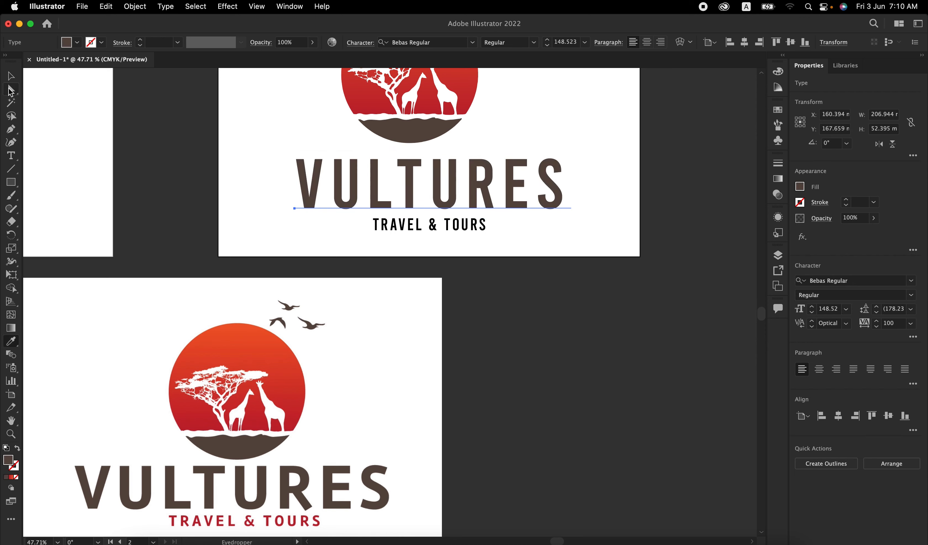
Step: Fill the TRAVEL & TOURS text with the red swatch C=15 M=100 Y=90 K=10
{"action": "left_click", "coordinate": [11, 76]}
{"action": "left_click", "coordinate": [398, 226]}
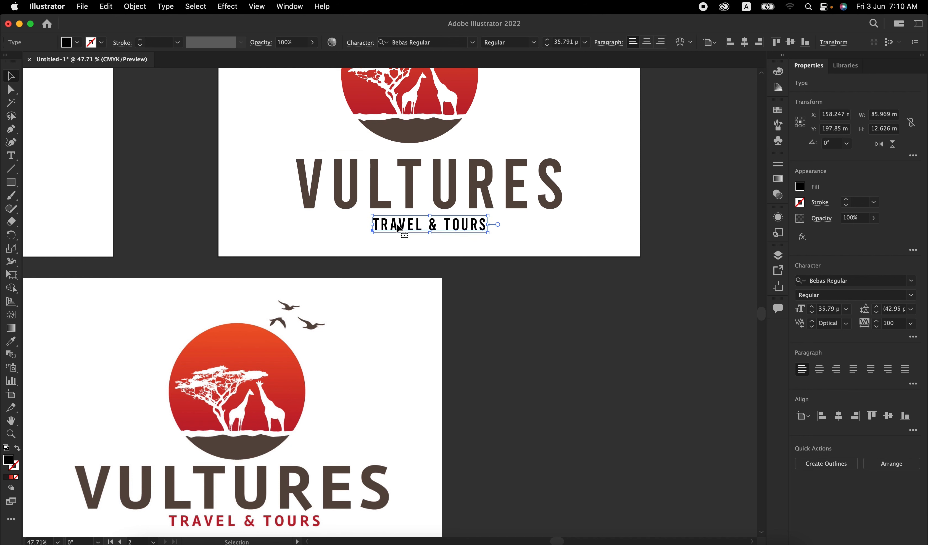
{"action": "left_click", "coordinate": [77, 43]}
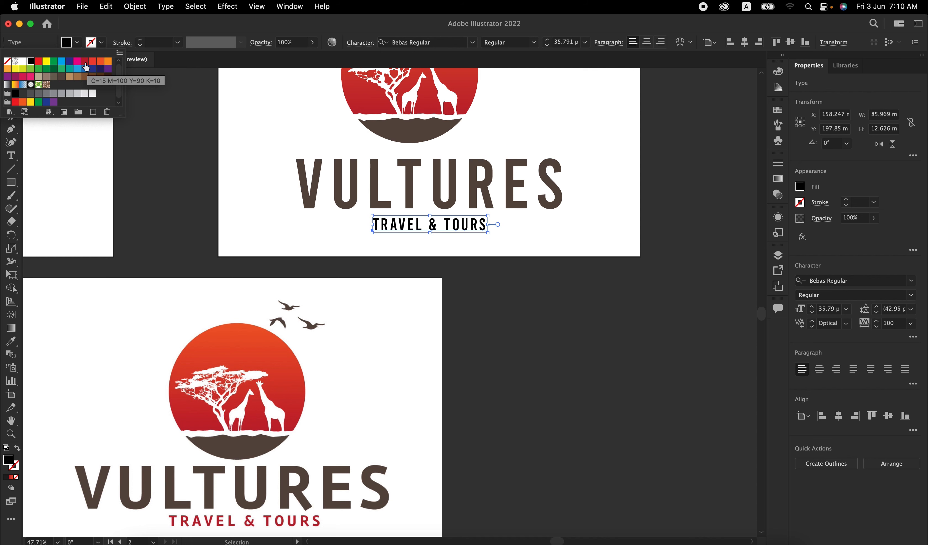
{"action": "left_click", "coordinate": [85, 62]}
{"action": "left_click", "coordinate": [476, 291]}
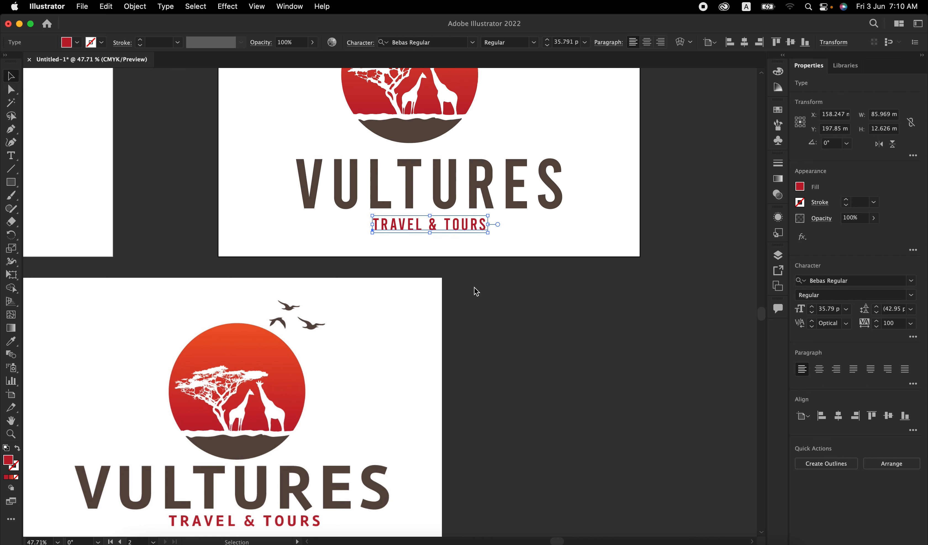
Step: Shift the emblem group horizontally to about X 168 mm so the sun circle sits centrally above the VULTURES text
{"action": "scroll", "coordinate": [474, 286], "scroll_direction": "up", "scroll_amount": 3}
{"action": "left_click", "coordinate": [545, 163]}
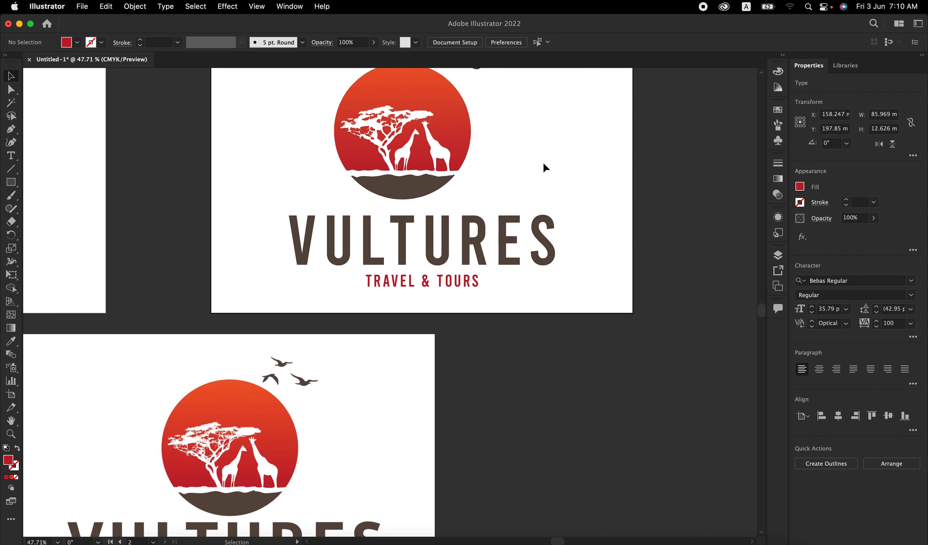
{"action": "scroll", "coordinate": [539, 165], "scroll_direction": "down", "scroll_amount": 3}
{"action": "scroll", "coordinate": [508, 179], "scroll_direction": "up", "scroll_amount": 2}
{"action": "scroll", "coordinate": [508, 179], "scroll_direction": "right", "scroll_amount": 2}
{"action": "left_click", "coordinate": [429, 190]}
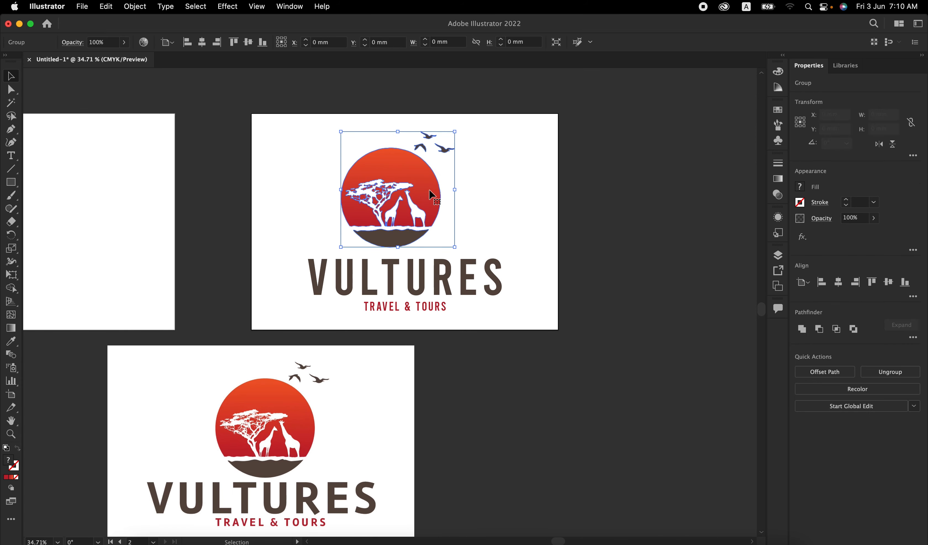
{"action": "left_click_drag", "start_coordinate": [429, 191], "coordinate": [447, 190]}
{"action": "left_click", "coordinate": [512, 198]}
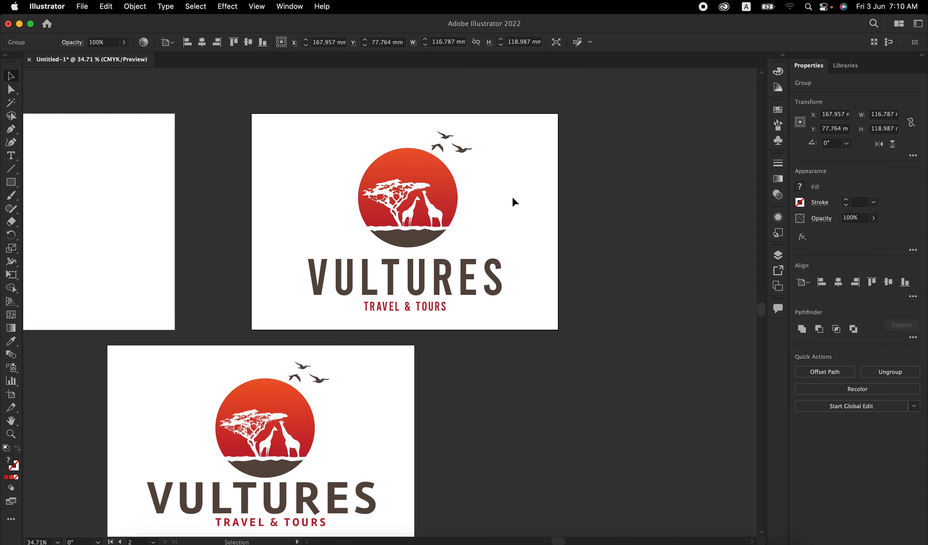
Step: Move the linked original logo image onto the empty first artboard and bring the rebuilt vector logo into full view
{"action": "left_click", "coordinate": [353, 462]}
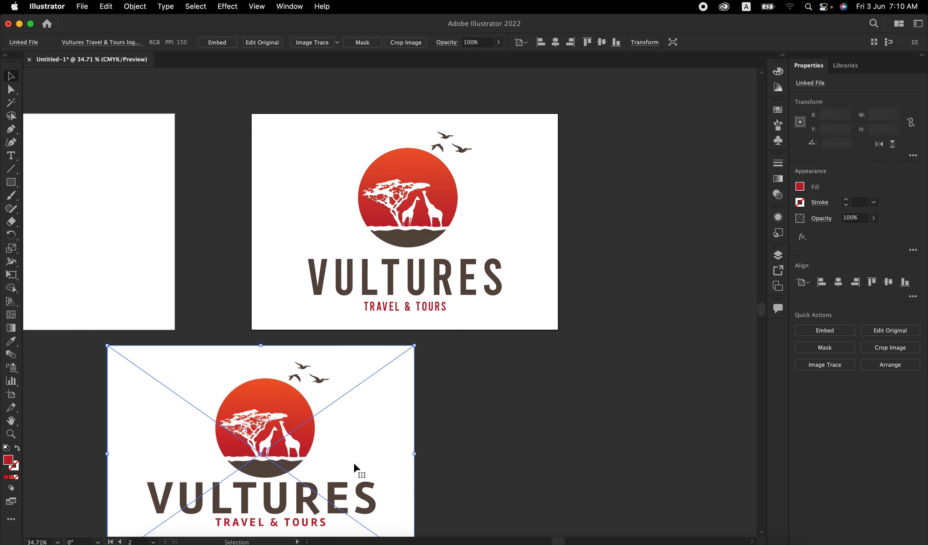
{"action": "scroll", "coordinate": [354, 462], "scroll_direction": "left", "scroll_amount": 3}
{"action": "left_click_drag", "start_coordinate": [369, 490], "coordinate": [129, 257]}
{"action": "scroll", "coordinate": [543, 215], "scroll_direction": "up", "scroll_amount": 5}
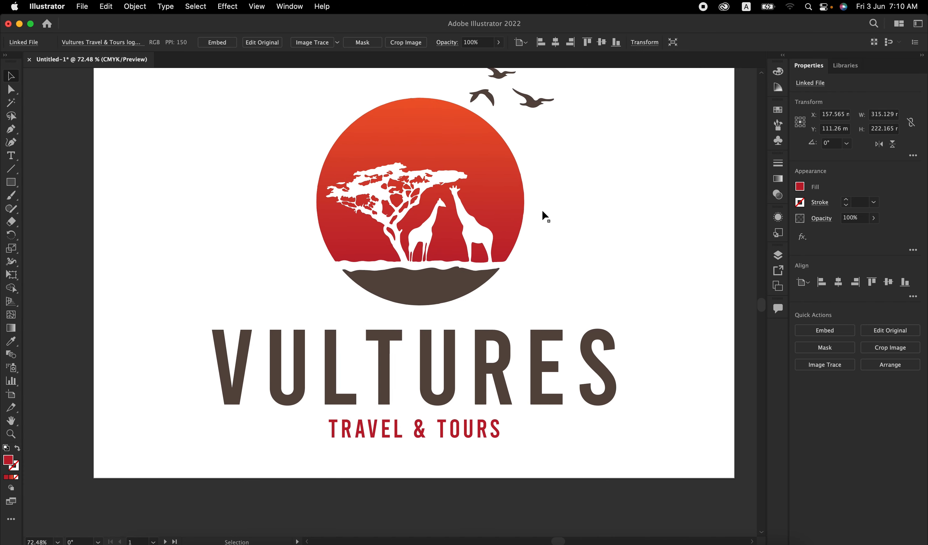
{"action": "scroll", "coordinate": [514, 248], "scroll_direction": "down", "scroll_amount": 2}
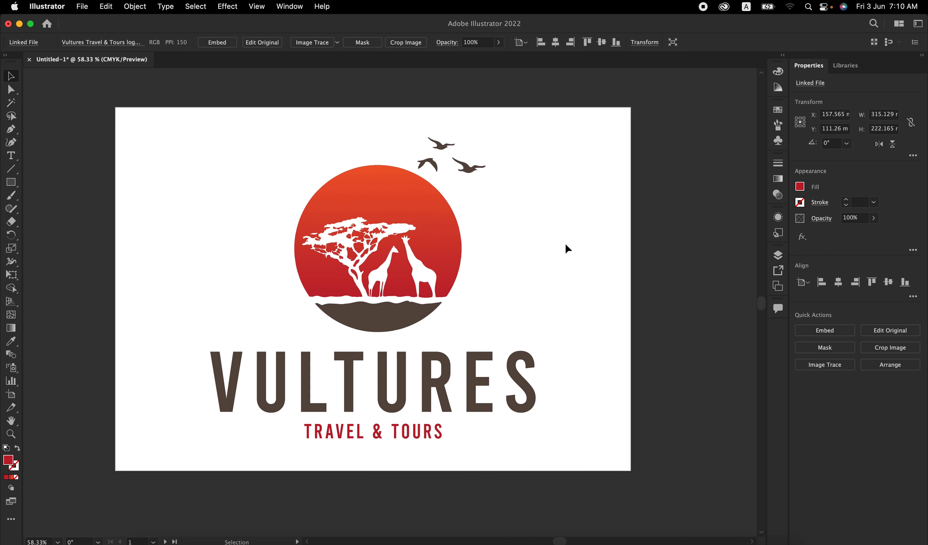